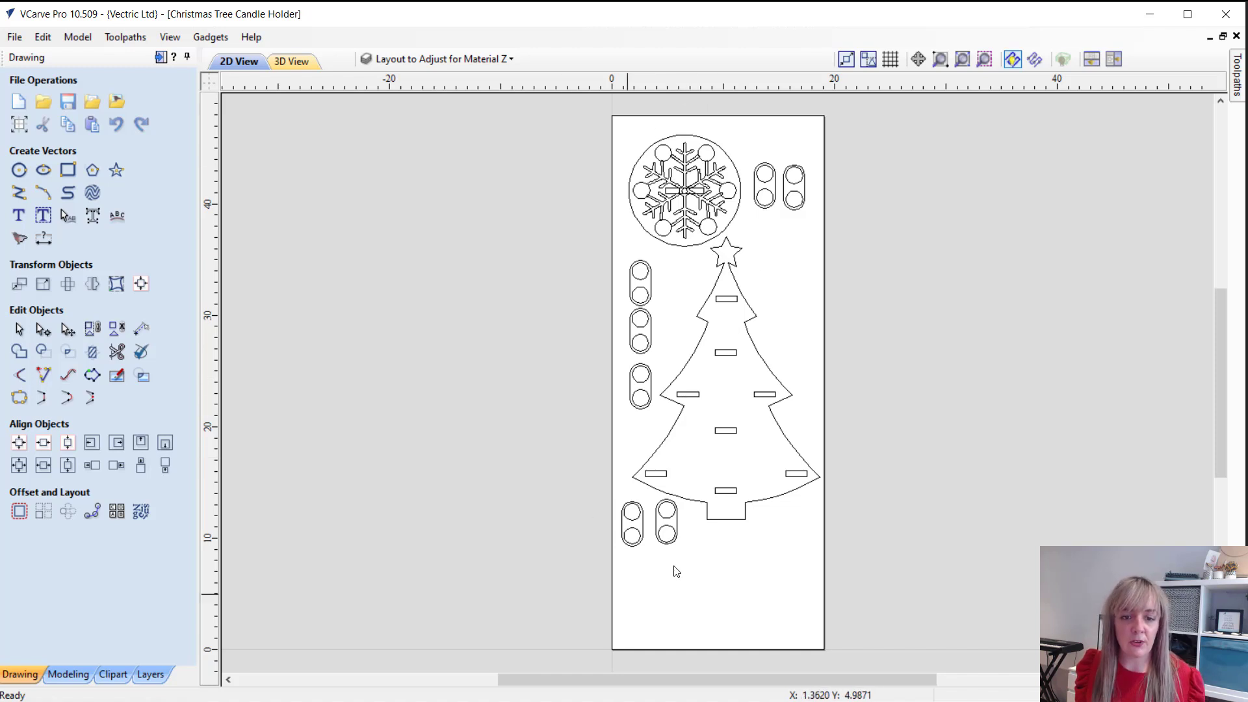
- Review the material dimensions and thickness in Job Setup and the full name of the active layer
{"action": "left_click", "coordinate": [20, 124]}
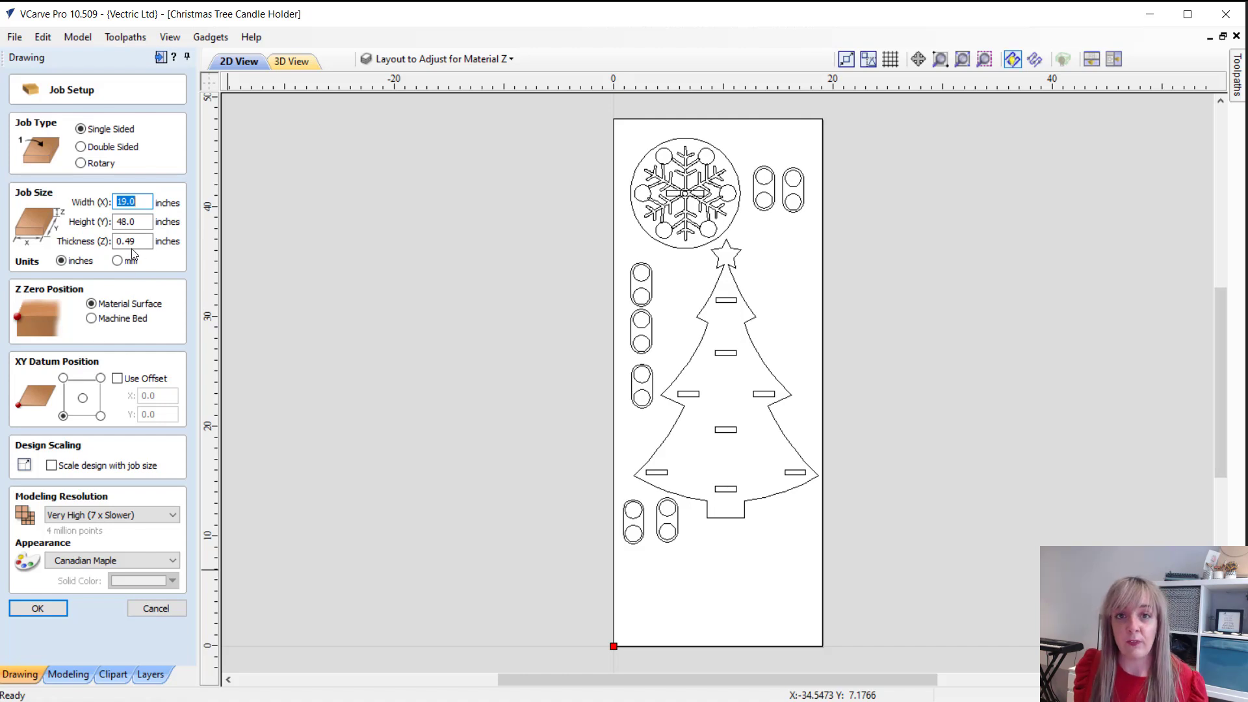
{"action": "left_click", "coordinate": [169, 610]}
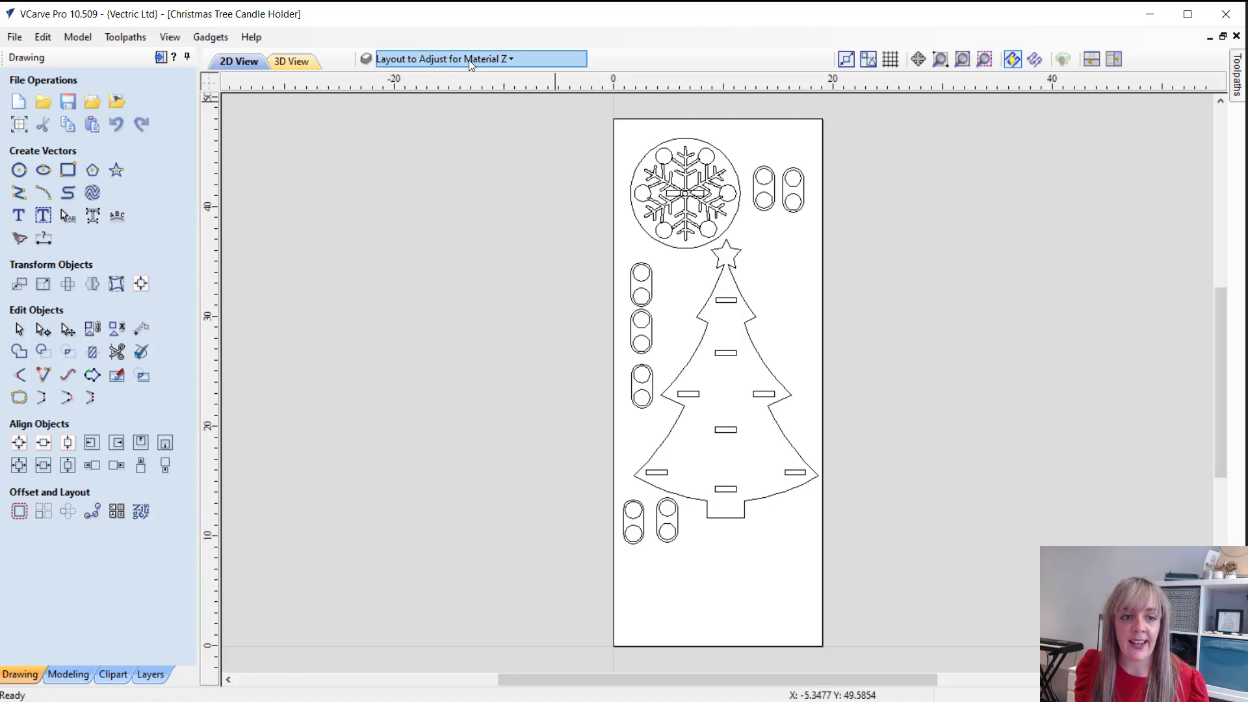
{"action": "left_click", "coordinate": [446, 59]}
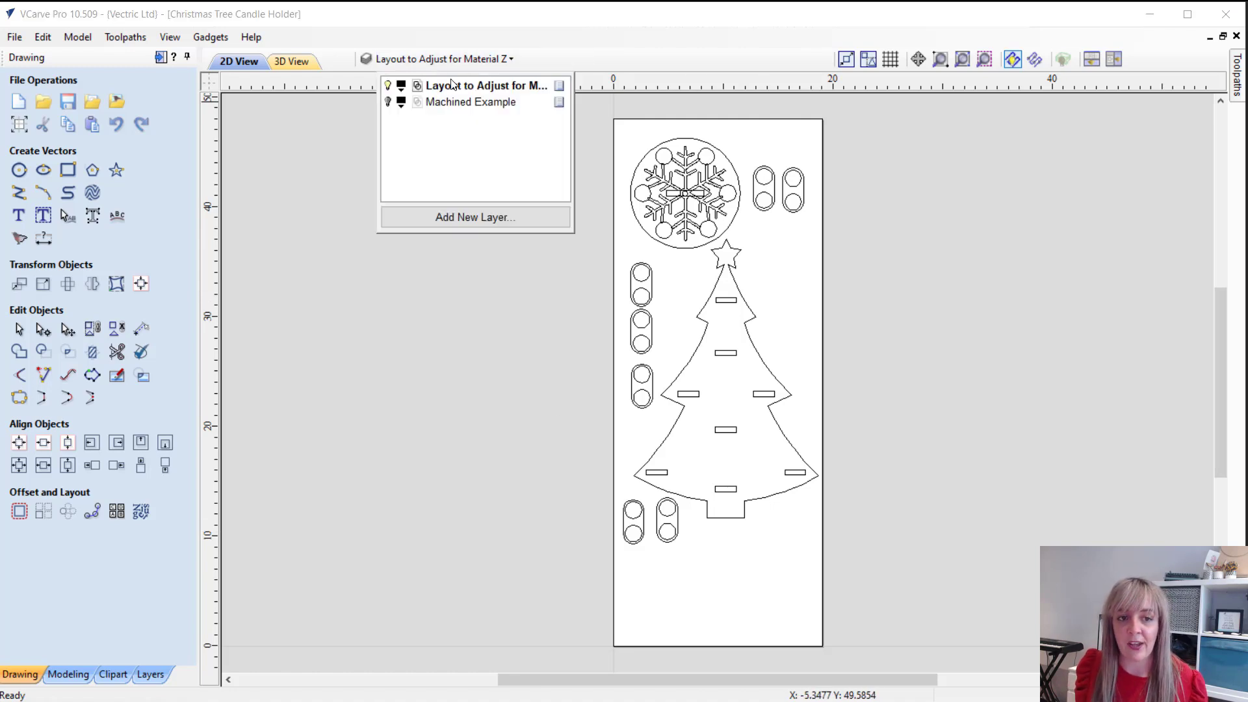
{"action": "double_click", "coordinate": [520, 88]}
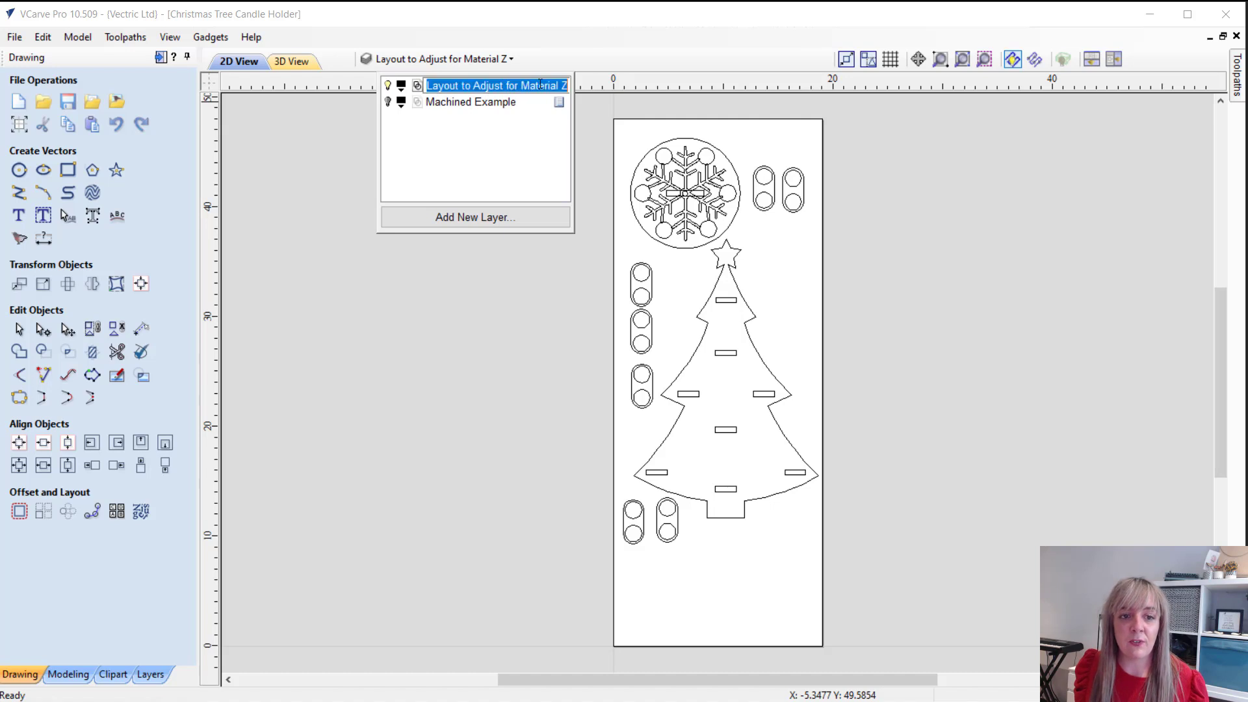
{"action": "left_click", "coordinate": [504, 316]}
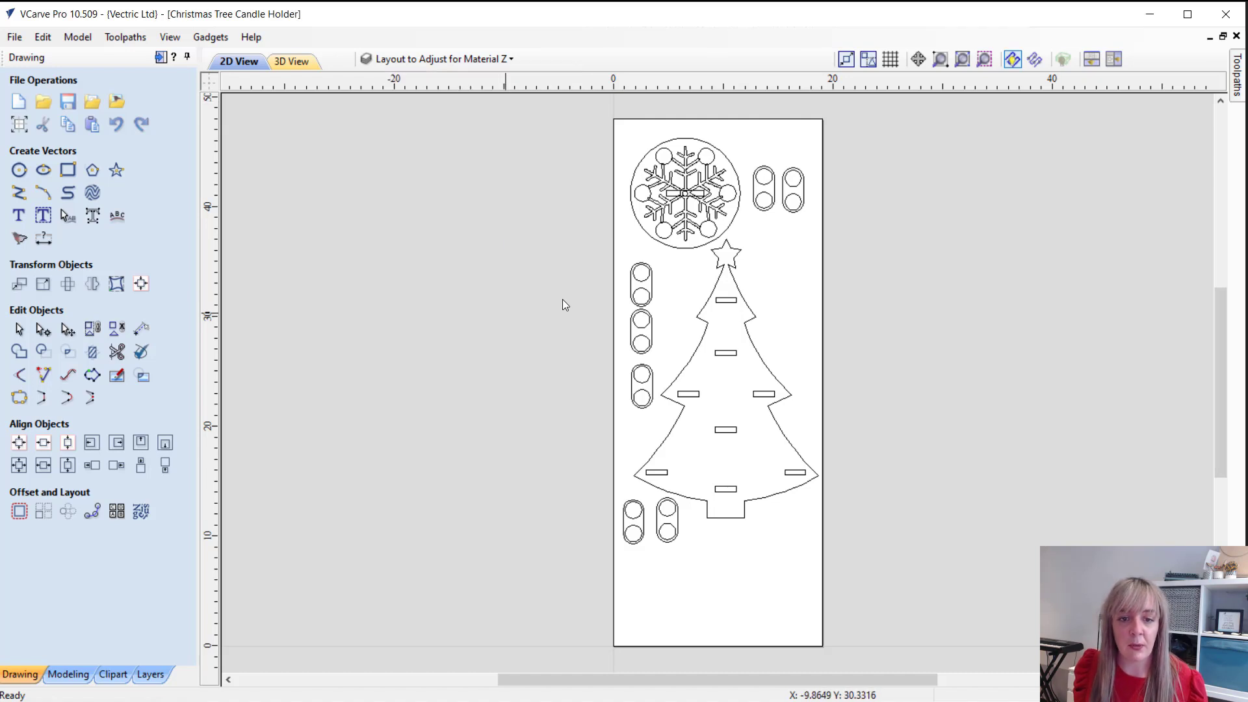
- Inspect the rectangular slots in the upper half of the Christmas tree by selecting them one after another
{"action": "left_click", "coordinate": [731, 302]}
{"action": "left_click", "coordinate": [733, 354]}
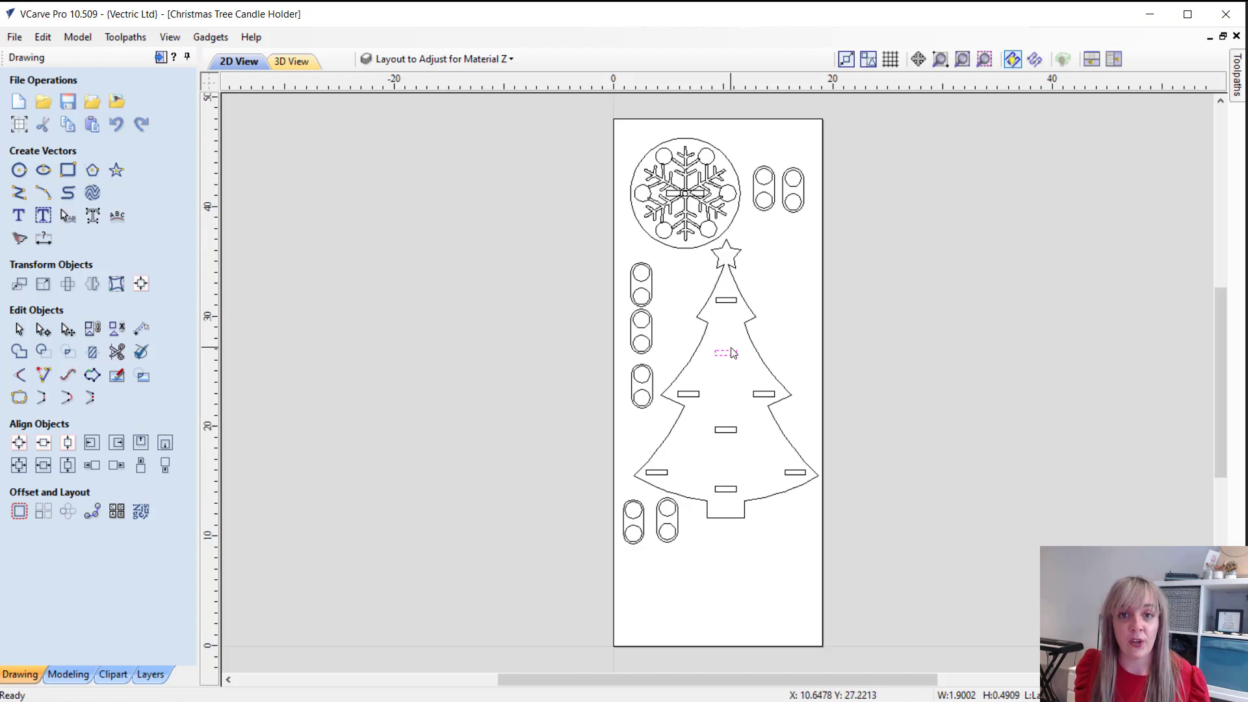
{"action": "left_click", "coordinate": [729, 311]}
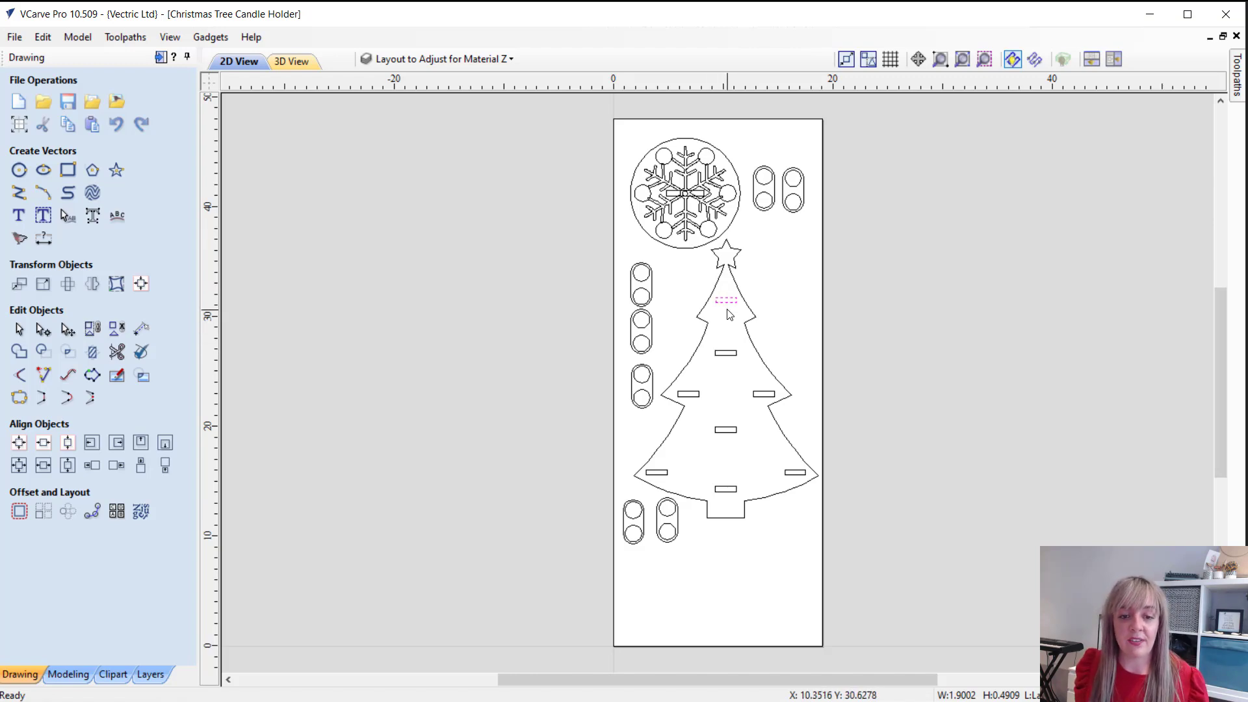
{"action": "scroll", "coordinate": [729, 311], "scroll_direction": "up", "scroll_amount": 2}
{"action": "scroll", "coordinate": [731, 311], "scroll_direction": "up", "scroll_amount": 1}
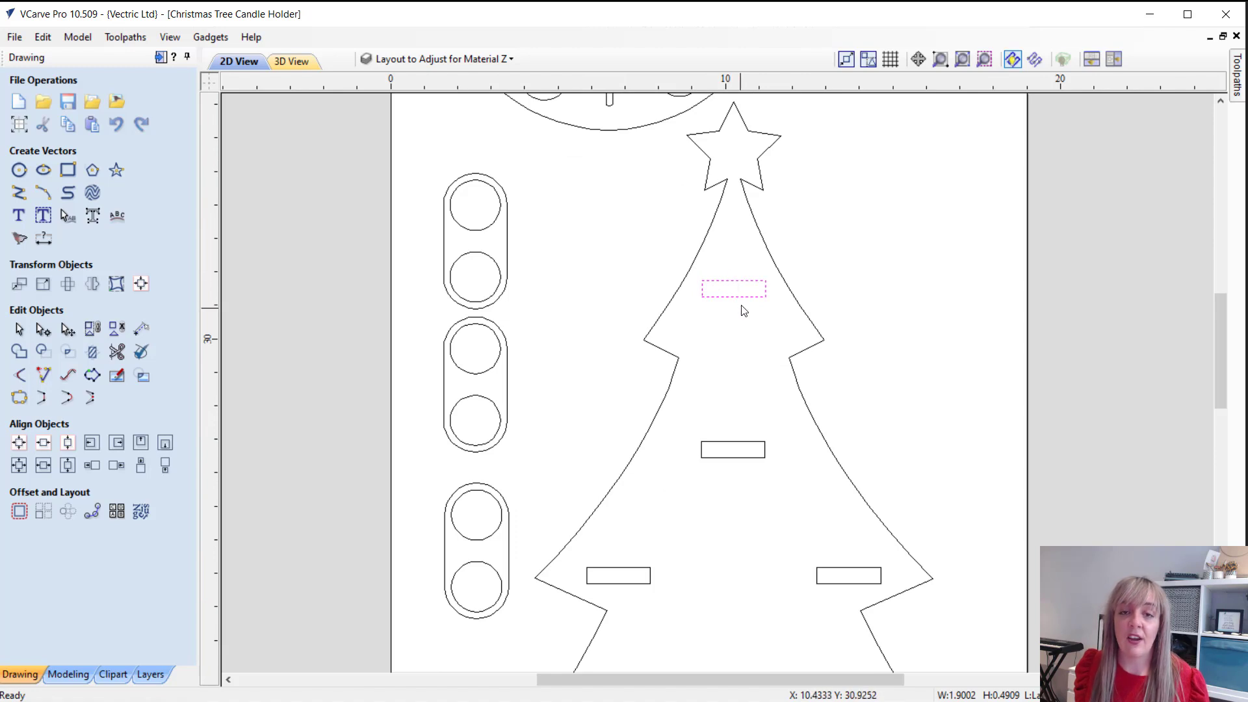
{"action": "left_click", "coordinate": [734, 446]}
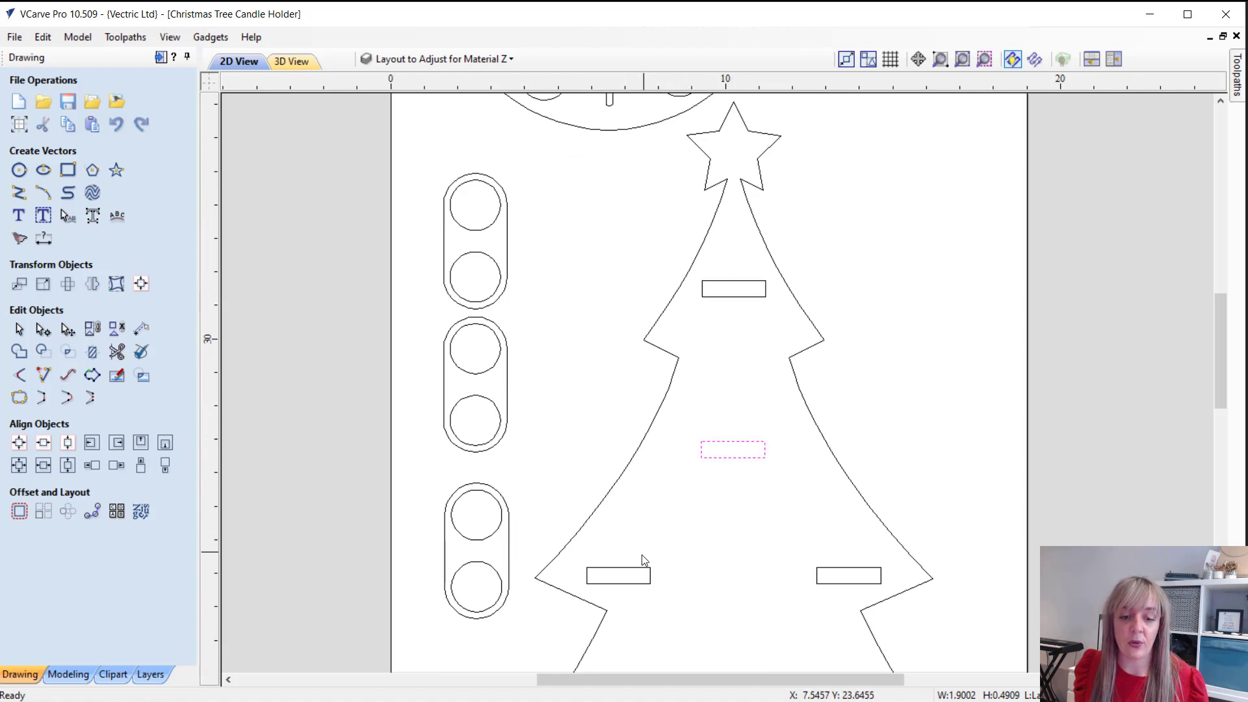
{"action": "left_click", "coordinate": [634, 572]}
{"action": "left_click", "coordinate": [837, 574]}
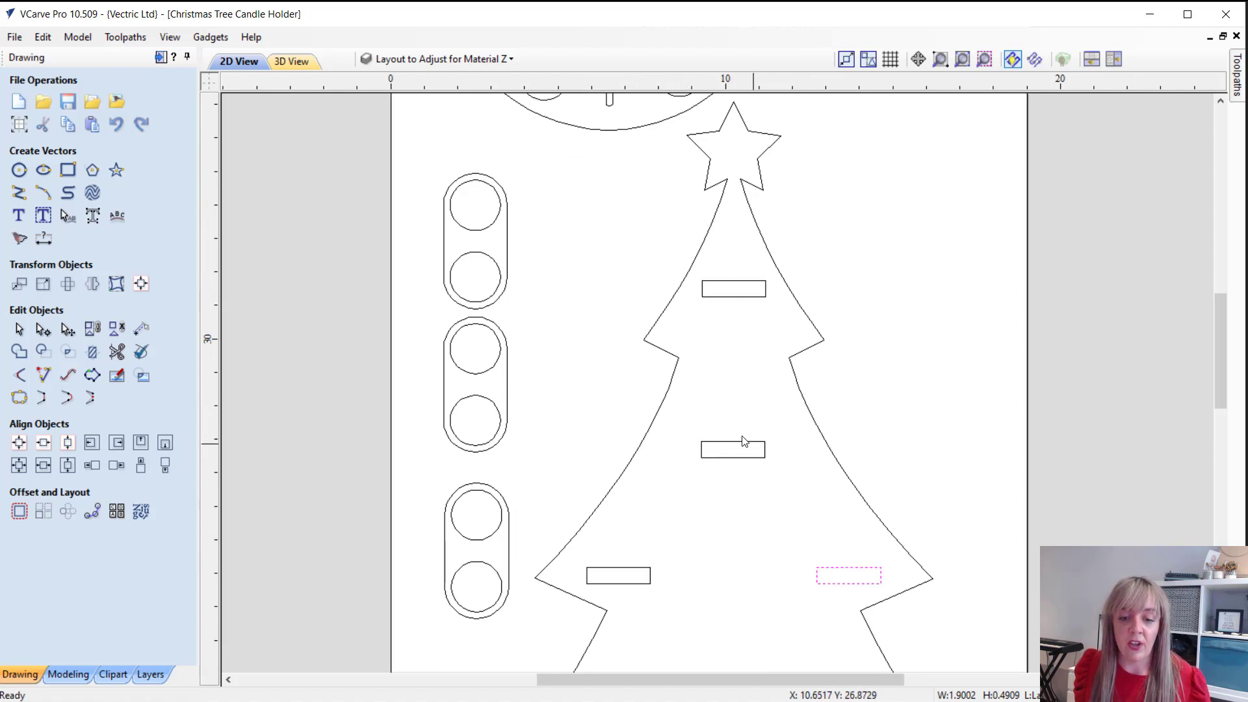
- Check the dimensions of the slot in the centre of the snowflake base with Set Size, unlinking its width and height
{"action": "scroll", "coordinate": [726, 408], "scroll_direction": "down", "scroll_amount": 3}
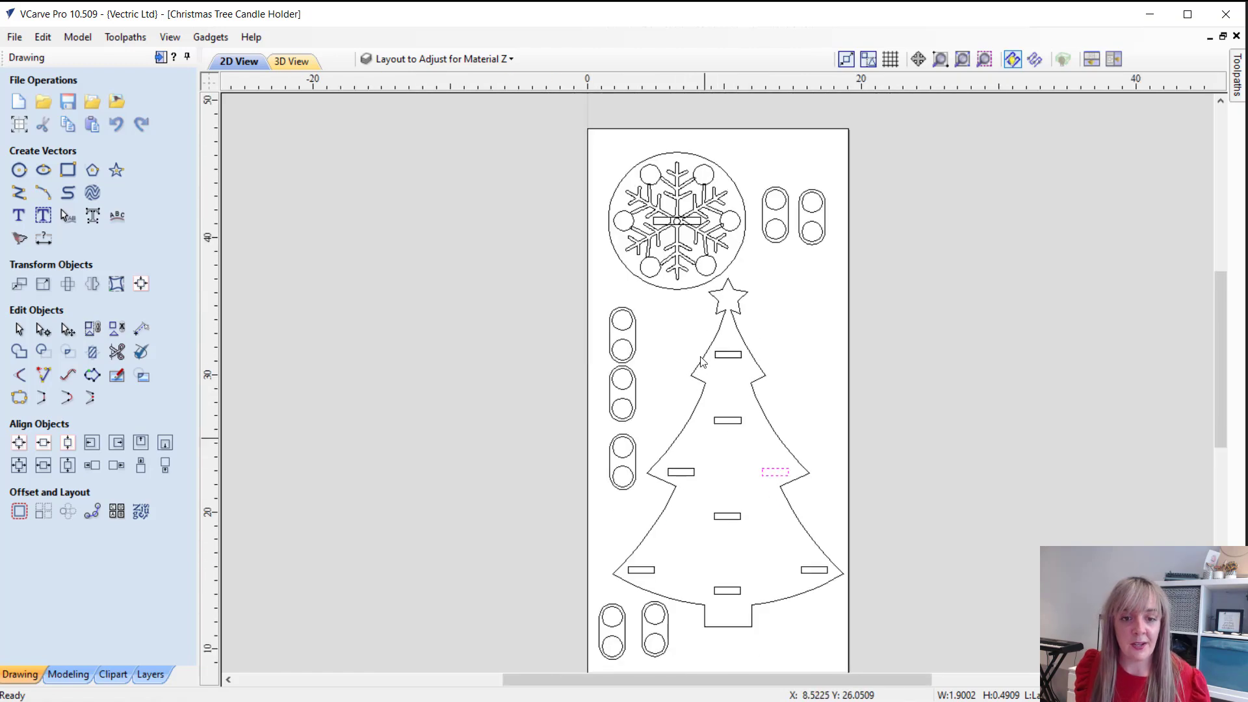
{"action": "scroll", "coordinate": [690, 216], "scroll_direction": "up", "scroll_amount": 3}
{"action": "scroll", "coordinate": [691, 216], "scroll_direction": "up", "scroll_amount": 1}
{"action": "left_click", "coordinate": [687, 231]}
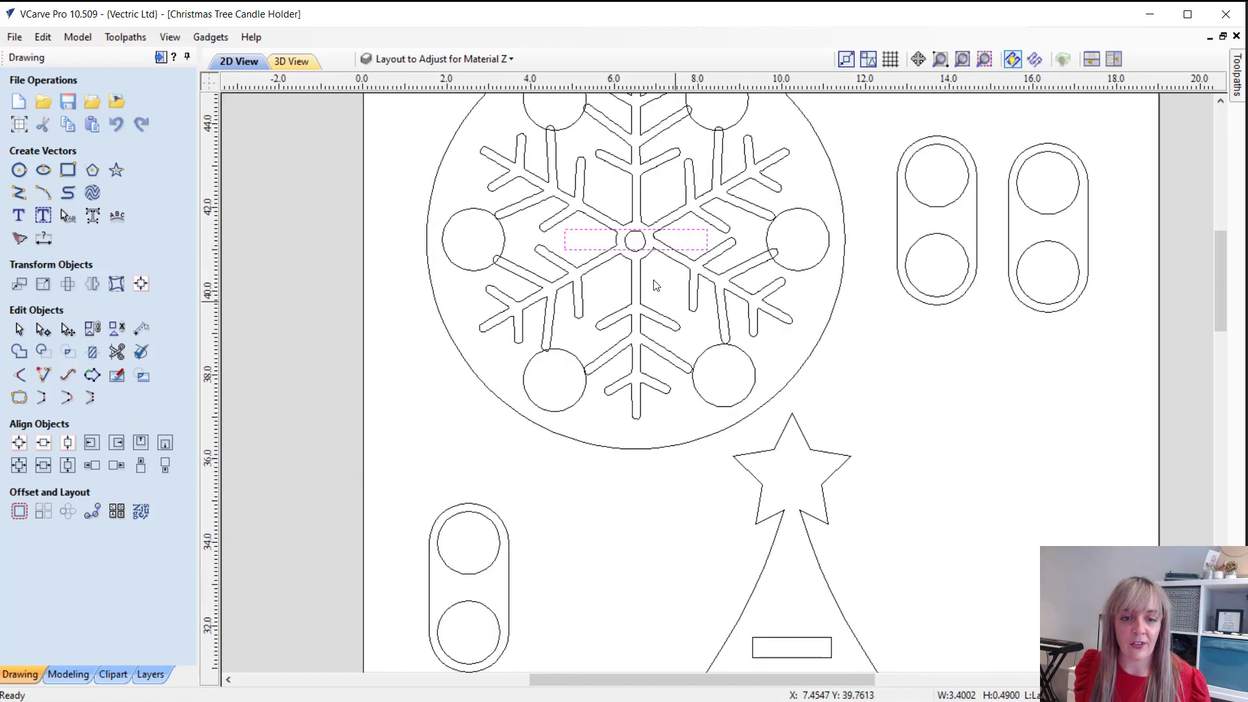
{"action": "left_click", "coordinate": [43, 284]}
{"action": "left_click", "coordinate": [87, 324]}
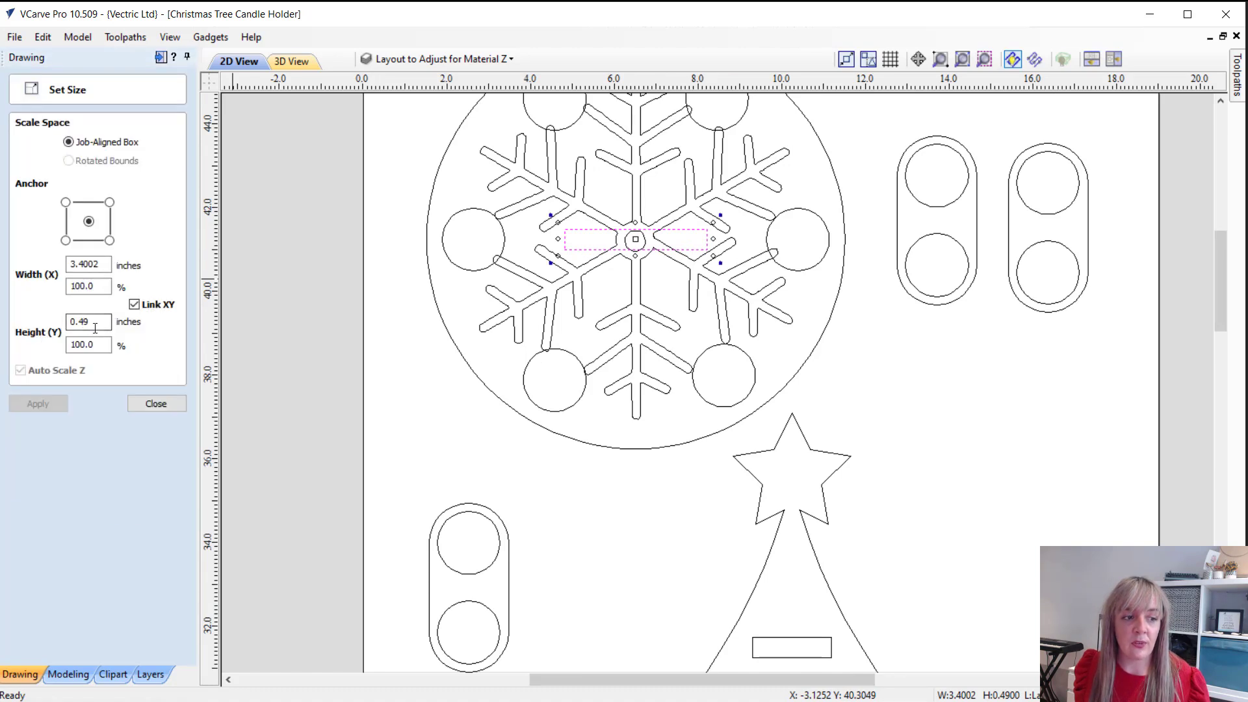
{"action": "left_click", "coordinate": [134, 305]}
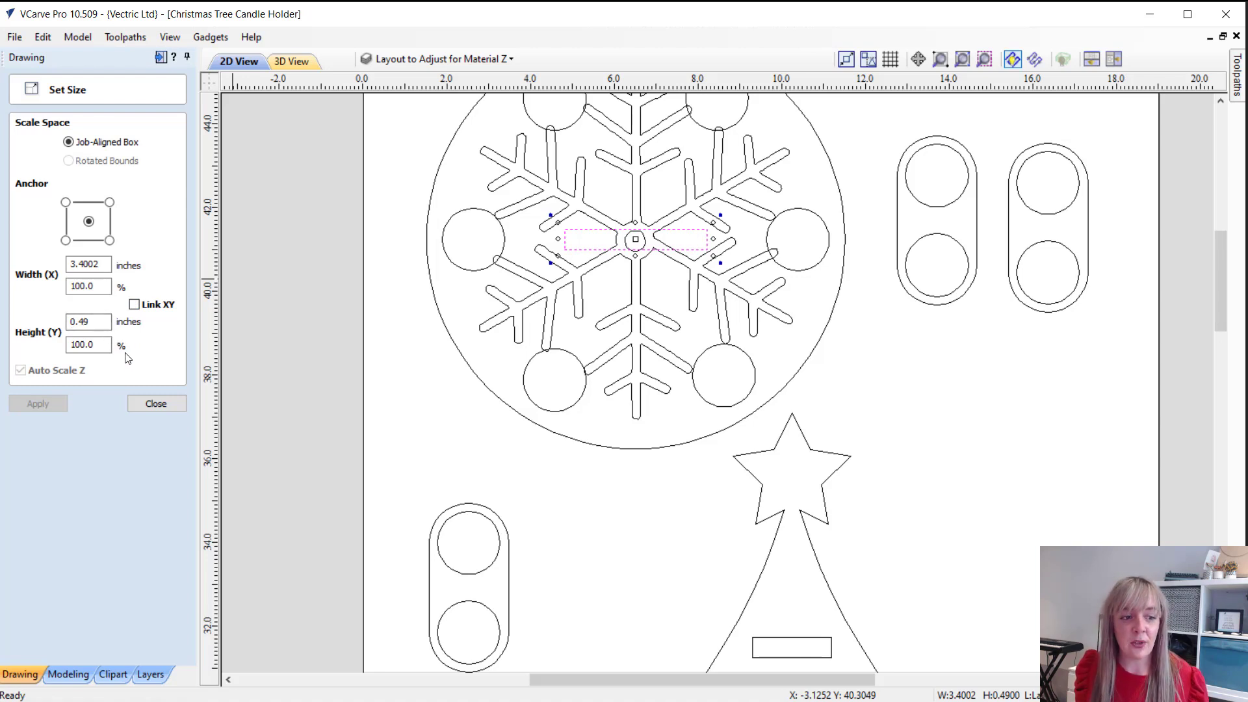
{"action": "left_click", "coordinate": [157, 404]}
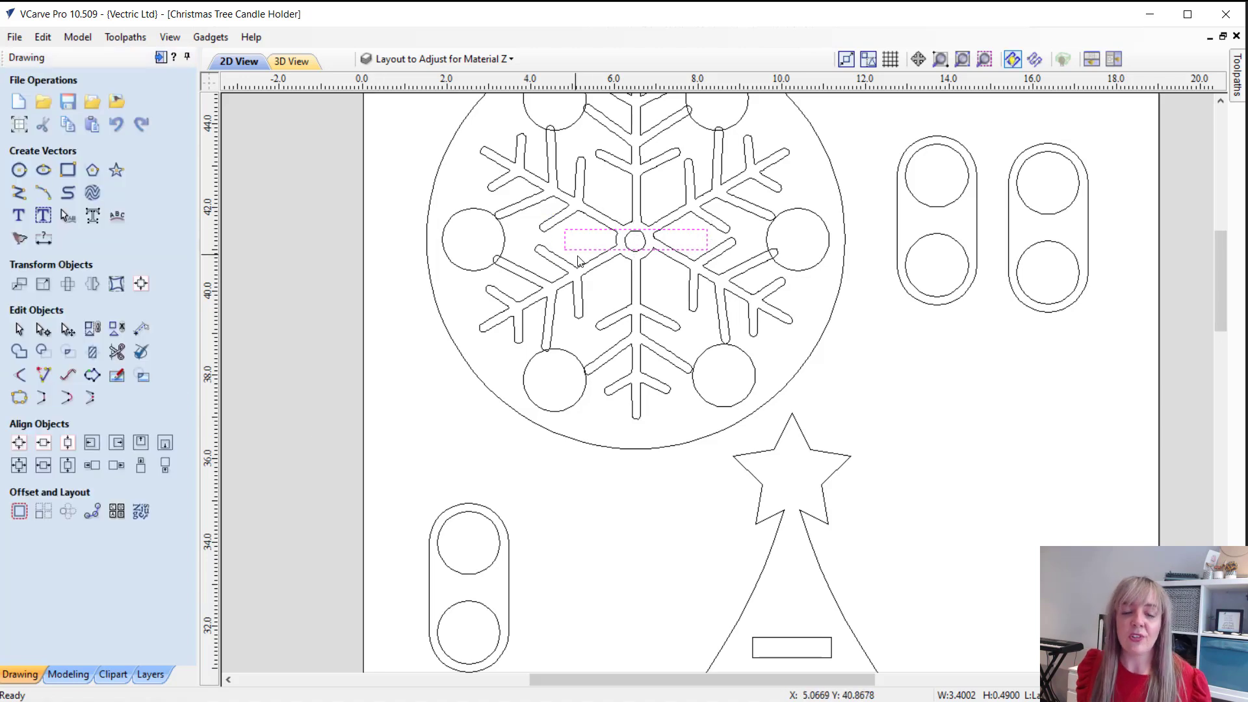
- Add dog-bone fillets with a 0.125 inch radius to the four corners of the snowflake base's centre slot
{"action": "left_click", "coordinate": [21, 377]}
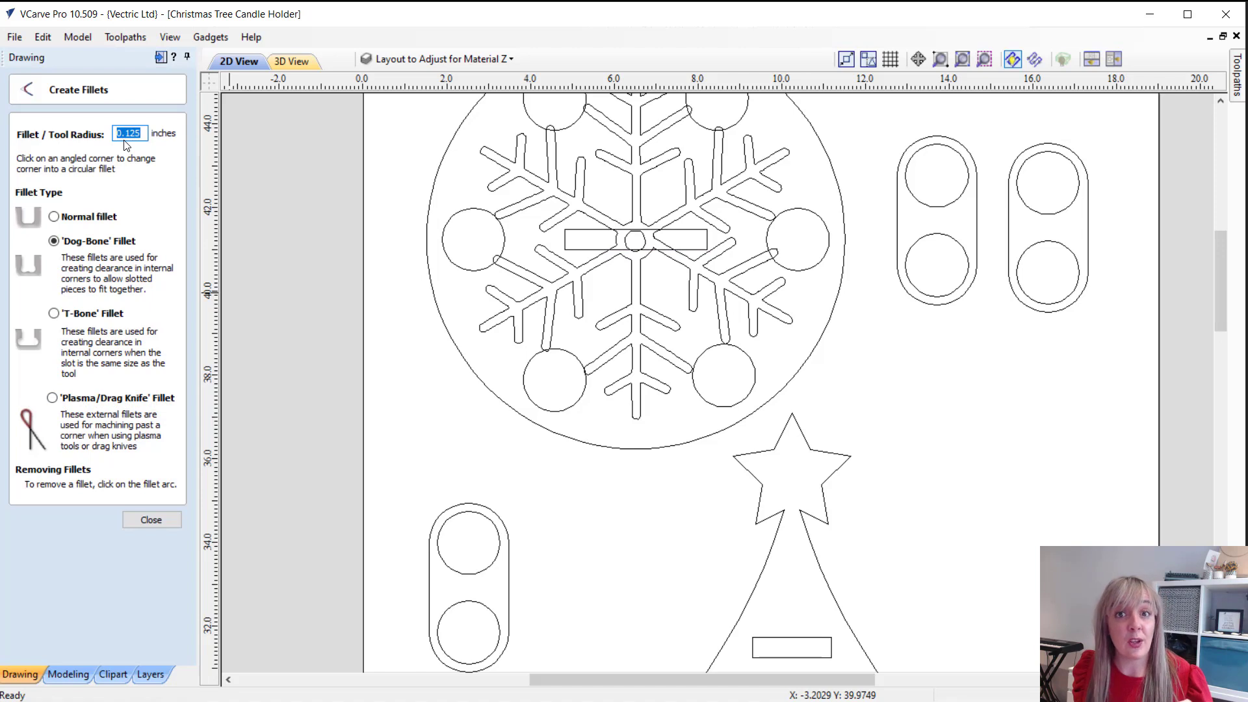
{"action": "left_click", "coordinate": [566, 229]}
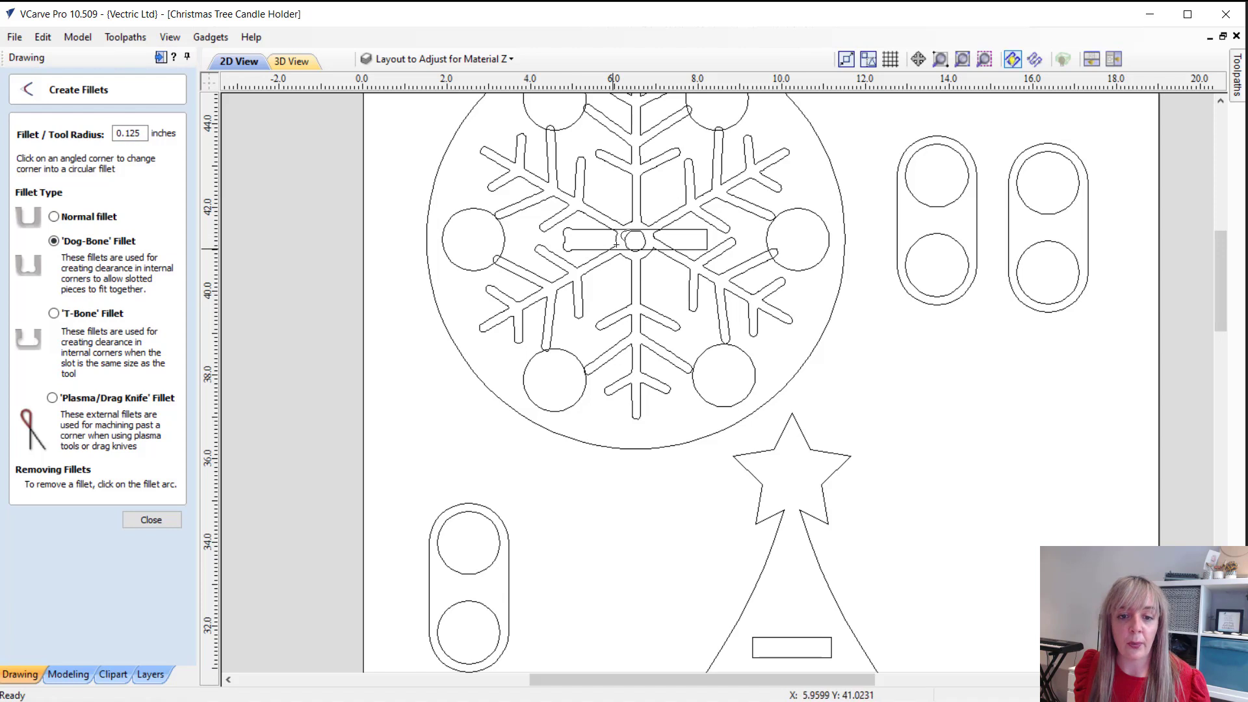
{"action": "left_click", "coordinate": [708, 230]}
{"action": "left_click", "coordinate": [708, 247]}
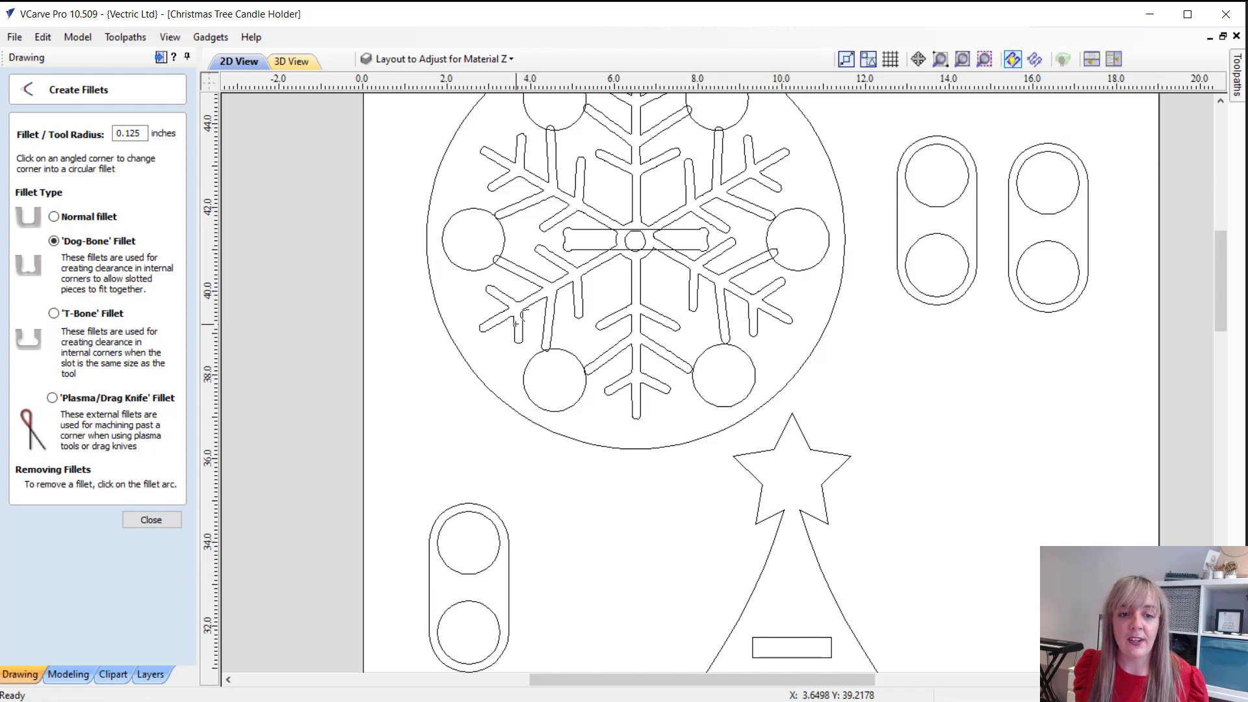
{"action": "left_click", "coordinate": [149, 526]}
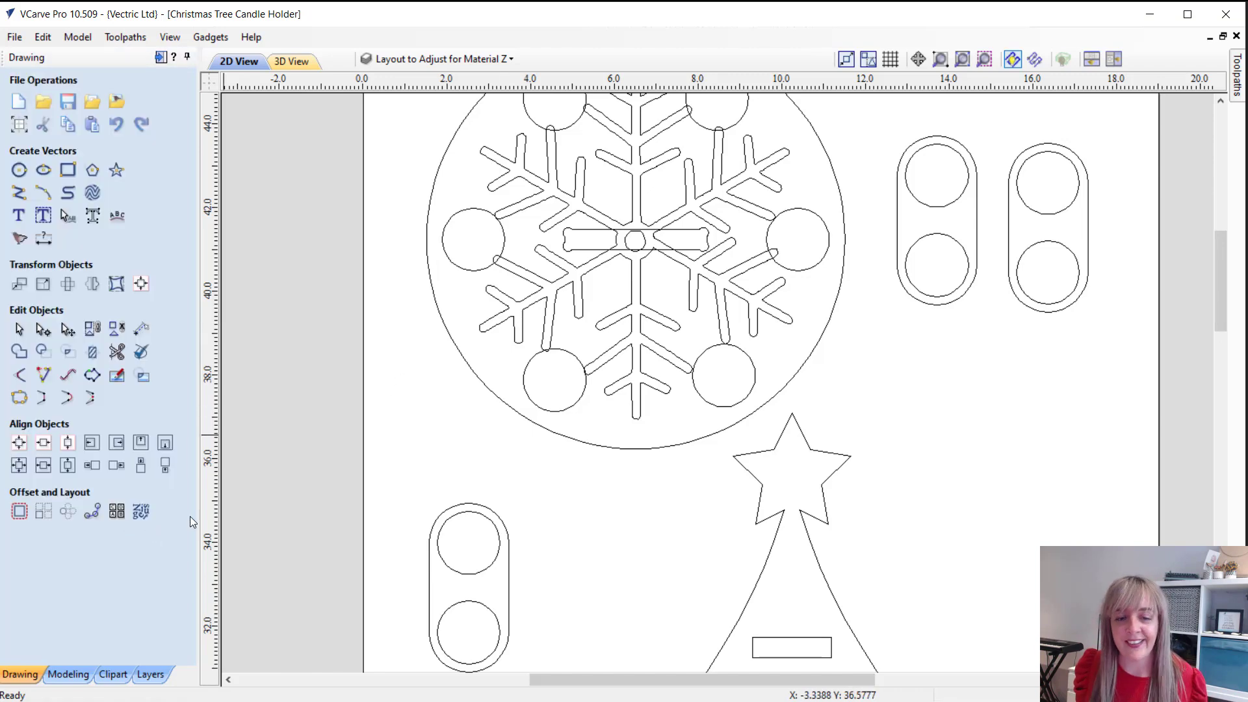
- Examine the tree slots and the size of the upper candle hole in the topmost holder beside the tree
{"action": "scroll", "coordinate": [459, 240], "scroll_direction": "down", "scroll_amount": 2}
{"action": "scroll", "coordinate": [684, 286], "scroll_direction": "down", "scroll_amount": 2}
{"action": "scroll", "coordinate": [711, 254], "scroll_direction": "up", "scroll_amount": 2}
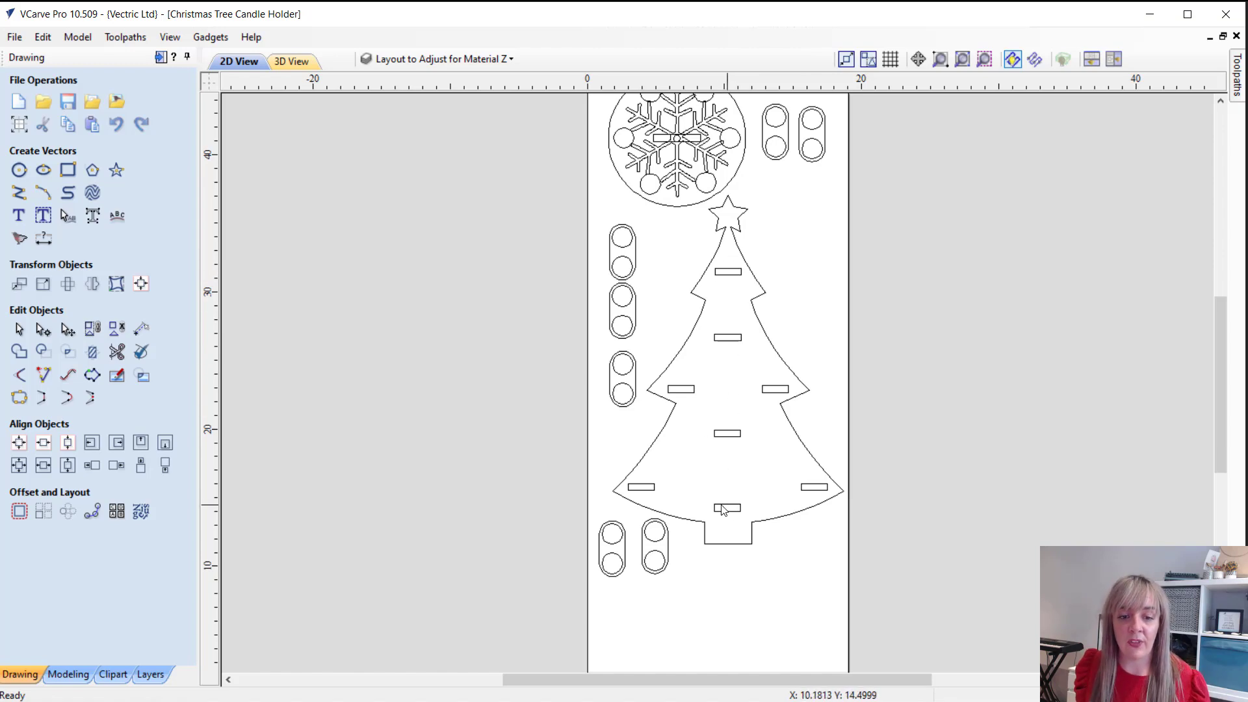
{"action": "left_click", "coordinate": [611, 236]}
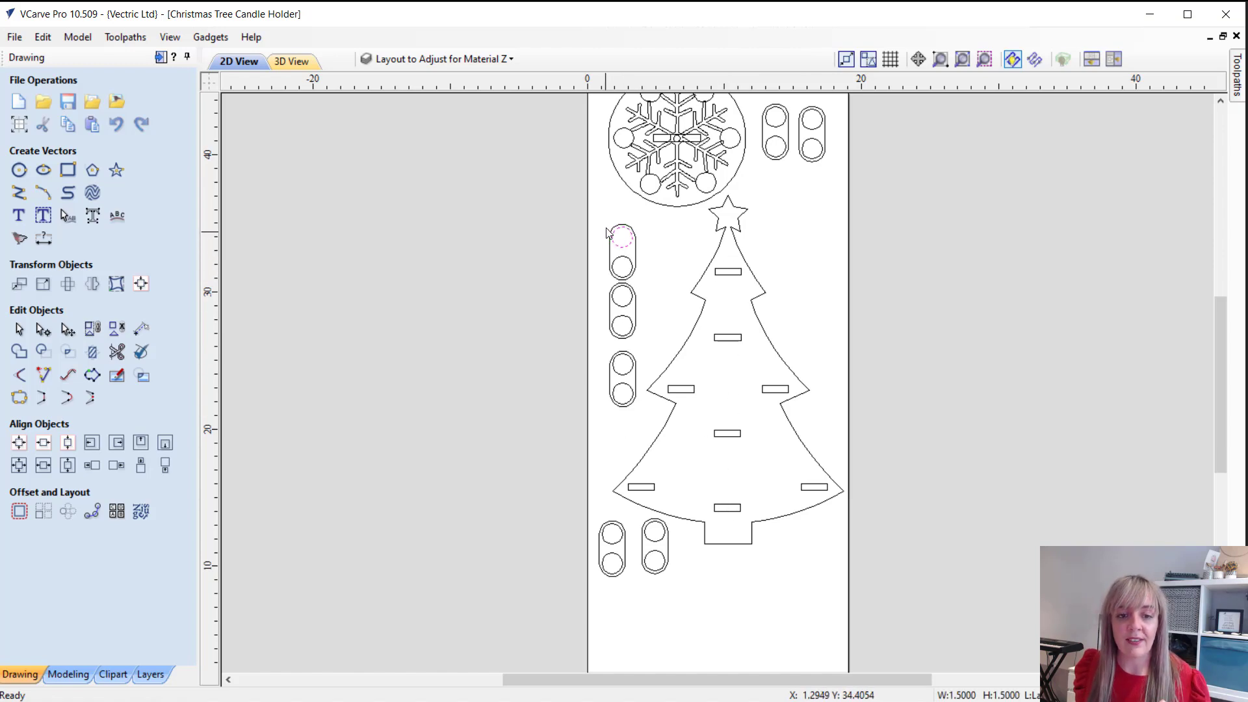
{"action": "scroll", "coordinate": [608, 236], "scroll_direction": "up", "scroll_amount": 3}
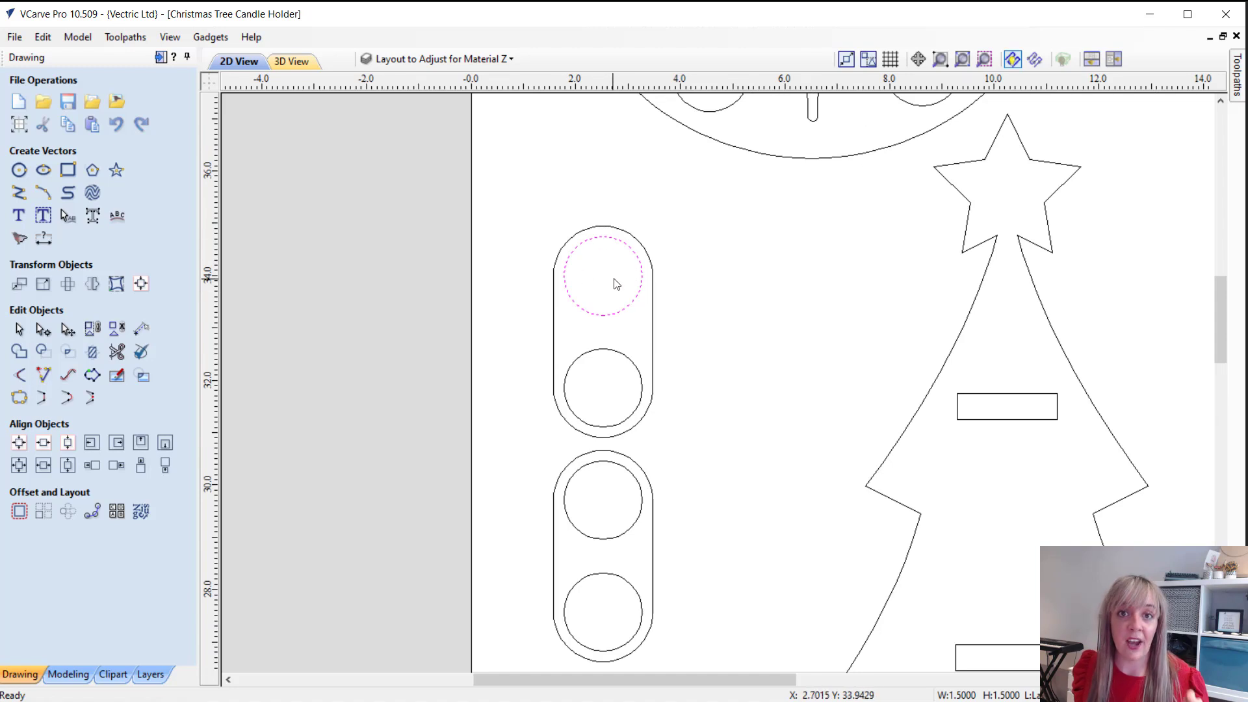
{"action": "scroll", "coordinate": [620, 286], "scroll_direction": "up", "scroll_amount": 1}
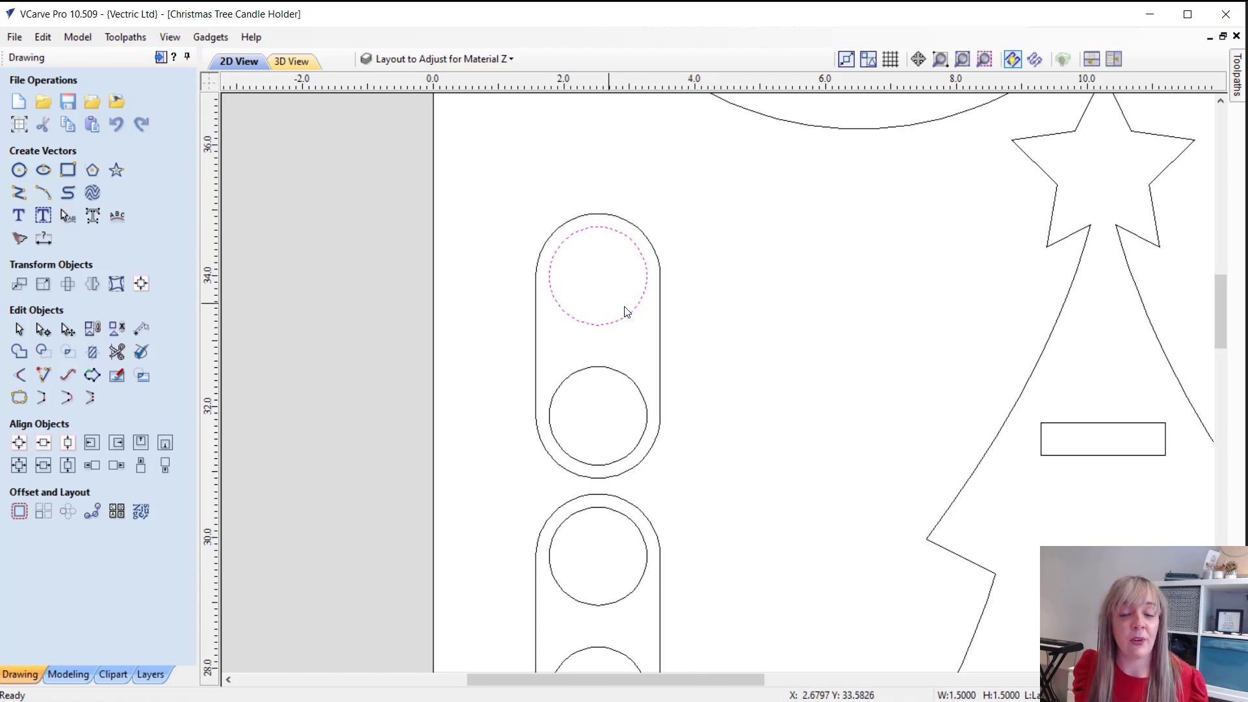
{"action": "scroll", "coordinate": [598, 310], "scroll_direction": "down", "scroll_amount": 5}
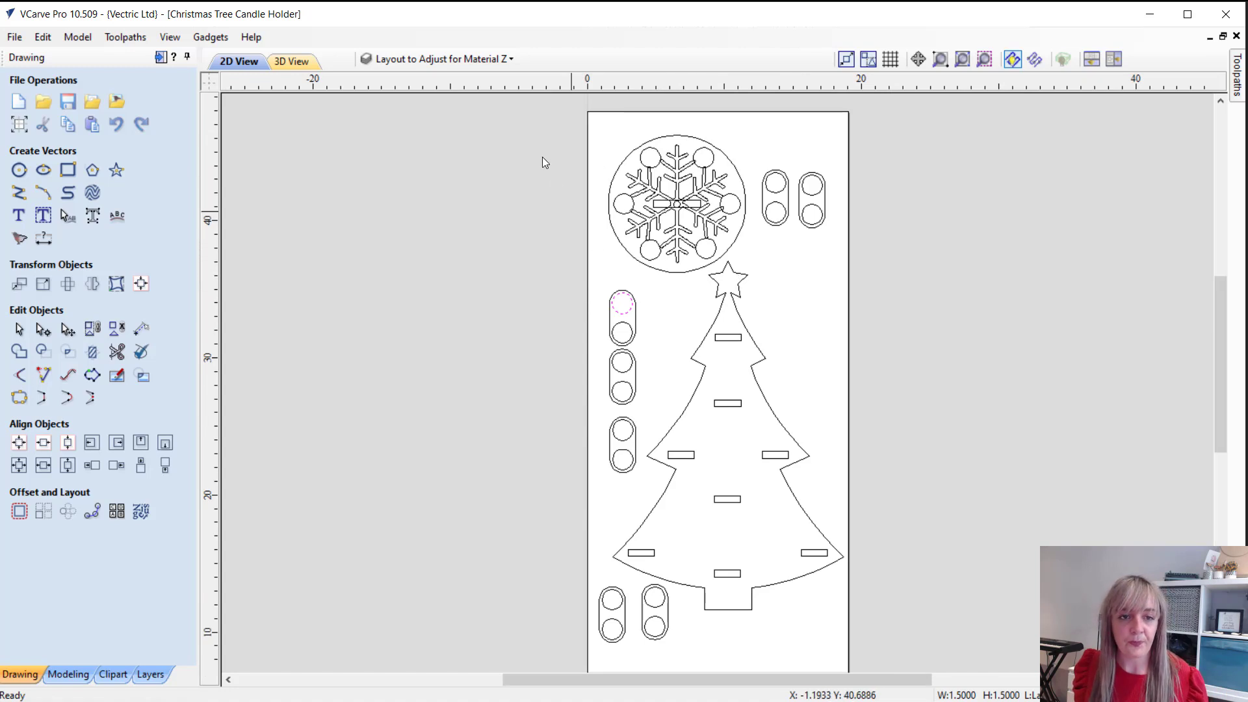
- Hide the Layout to Adjust for Material Z layer, then show the Machined Example layer and make it active
{"action": "left_click", "coordinate": [484, 58]}
{"action": "left_click", "coordinate": [389, 86]}
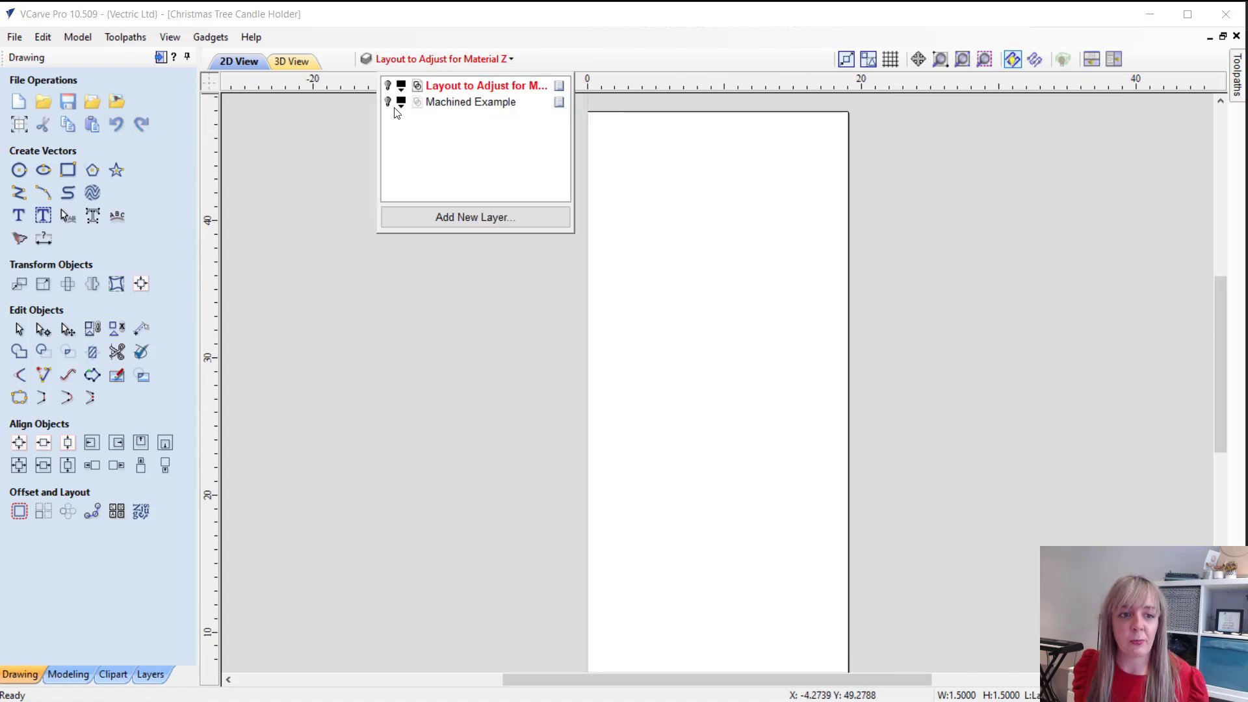
{"action": "left_click", "coordinate": [388, 102]}
{"action": "left_click", "coordinate": [447, 102]}
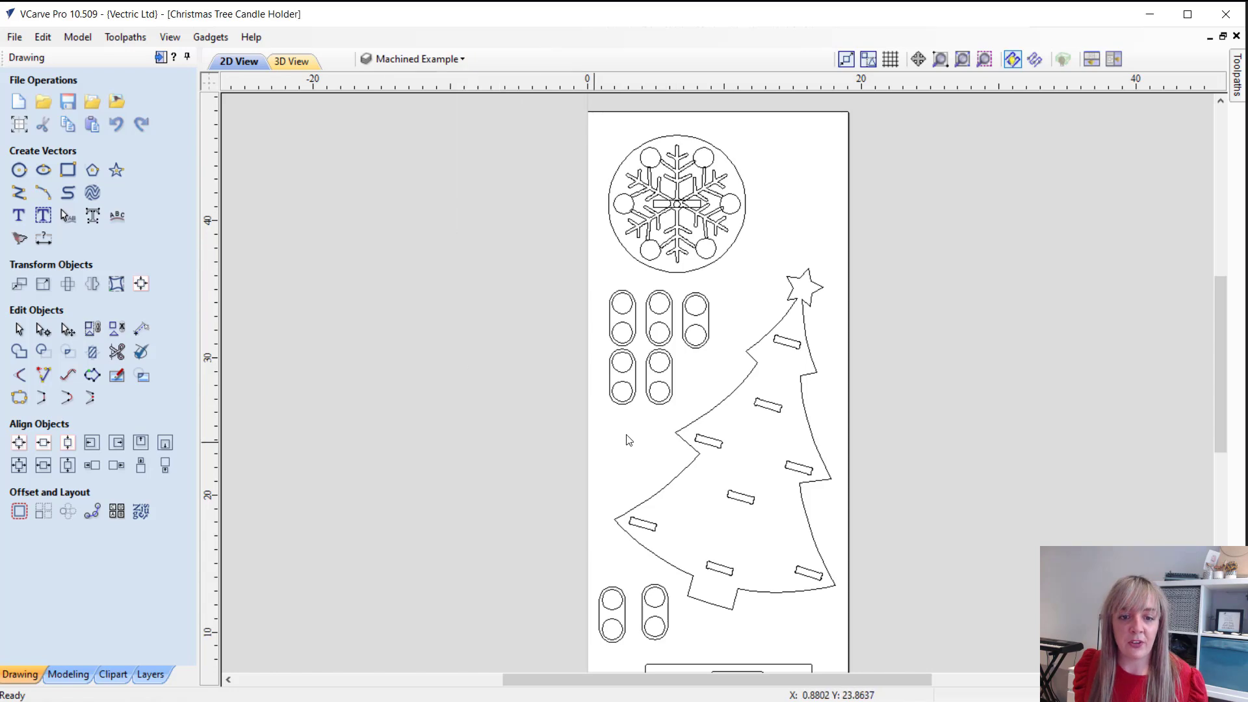
- Examine the snowflake vector and the dog-boned slot inside the round base on the Machined Example layer
{"action": "scroll", "coordinate": [677, 103], "scroll_direction": "down", "scroll_amount": 2}
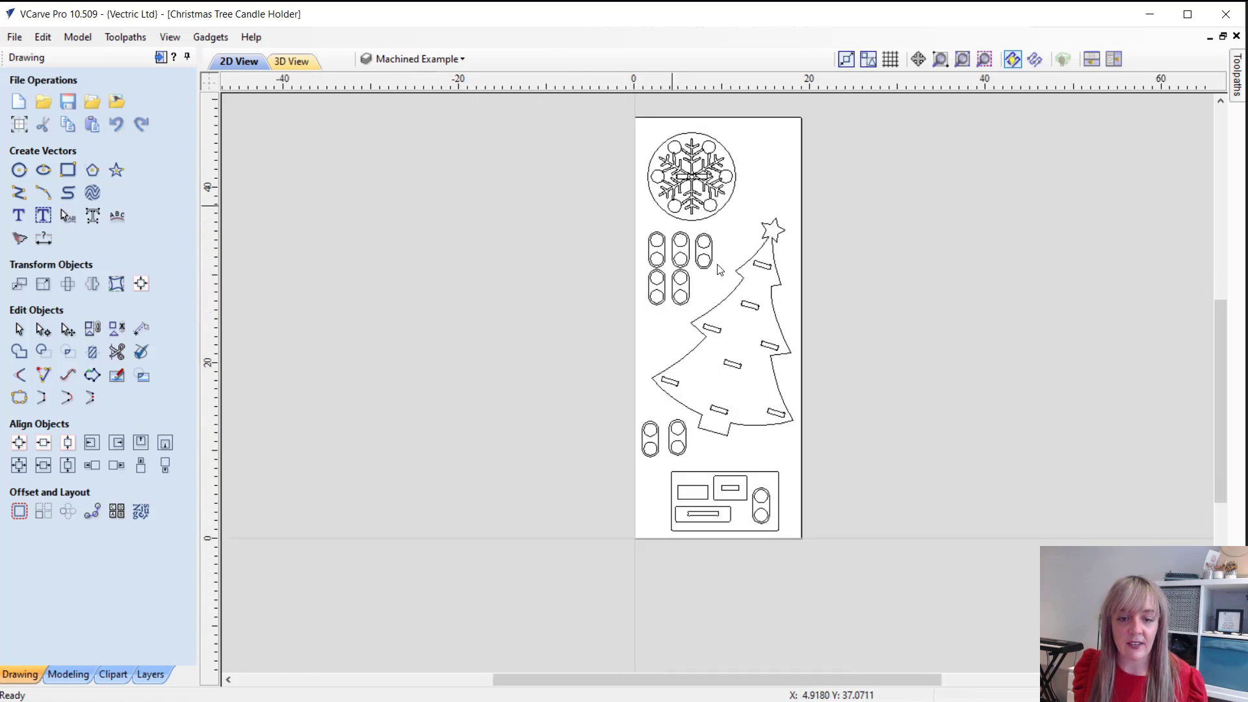
{"action": "scroll", "coordinate": [697, 183], "scroll_direction": "up", "scroll_amount": 4}
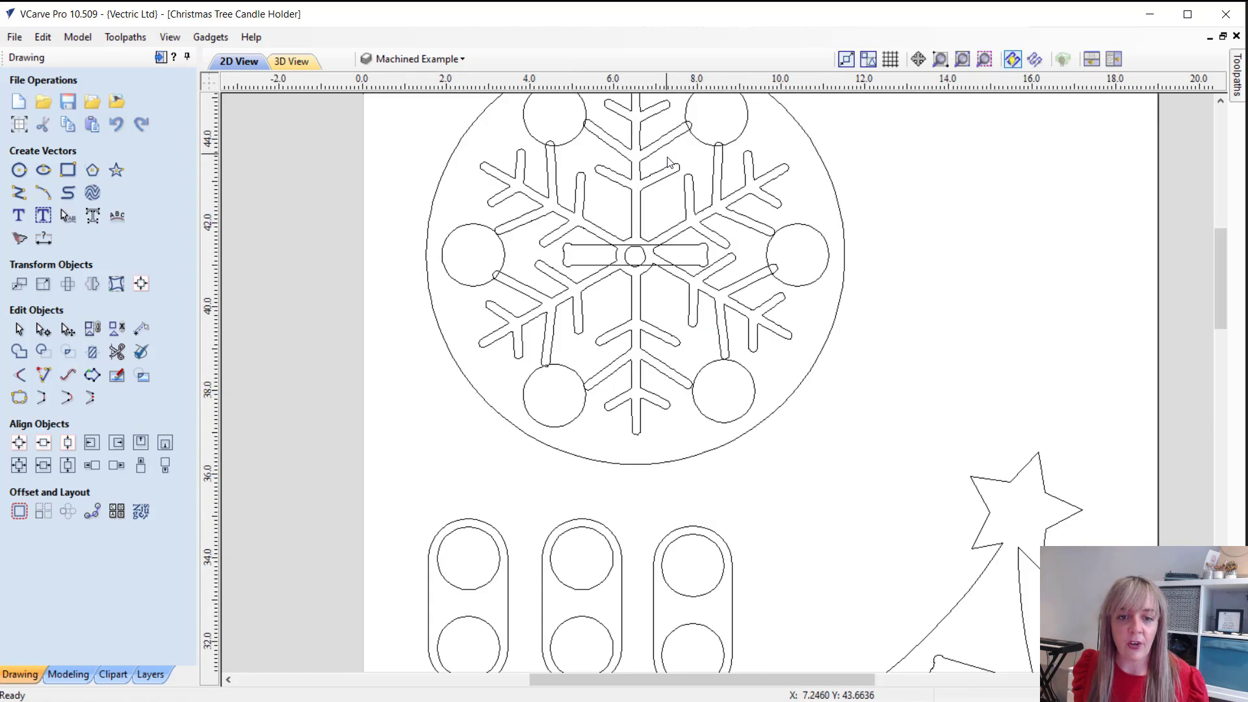
{"action": "left_click", "coordinate": [649, 152]}
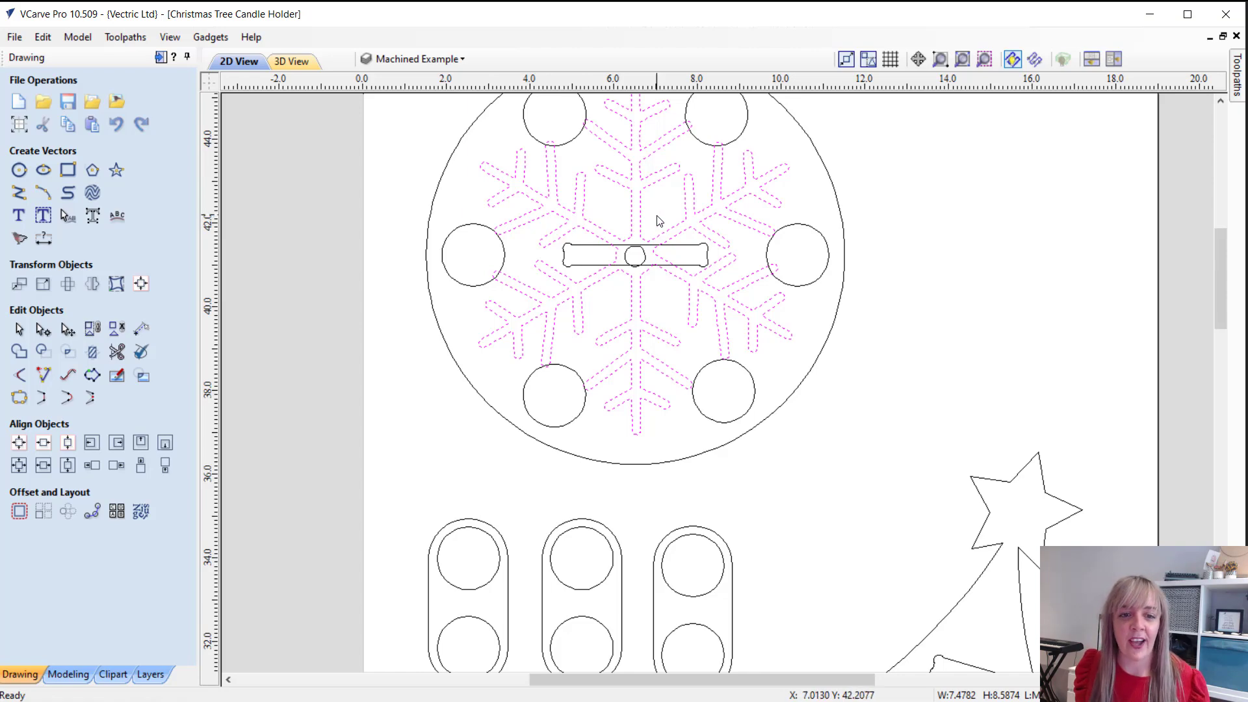
{"action": "scroll", "coordinate": [653, 223], "scroll_direction": "down", "scroll_amount": 2}
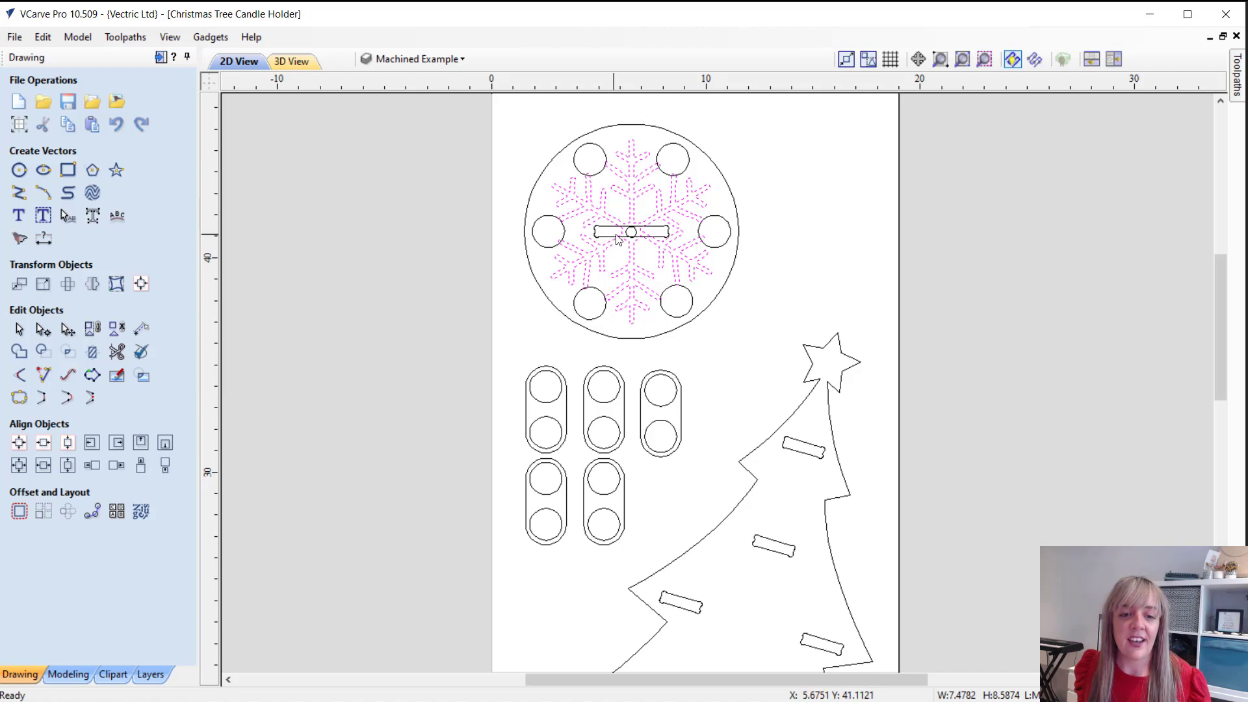
{"action": "left_click", "coordinate": [634, 166]}
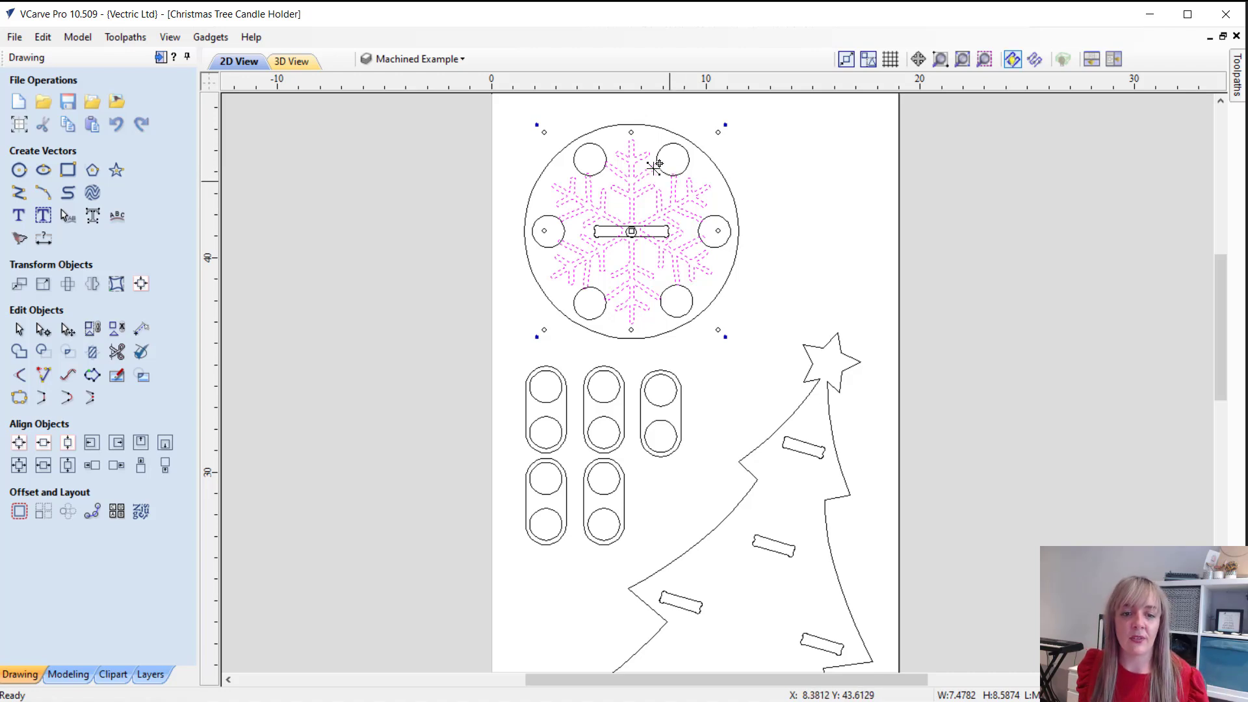
- Examine the rounded candle holder outlines and the tree's dog-boned slots in the Machined Example layout
{"action": "scroll", "coordinate": [634, 155], "scroll_direction": "down", "scroll_amount": 1}
{"action": "scroll", "coordinate": [676, 299], "scroll_direction": "down", "scroll_amount": 1}
{"action": "scroll", "coordinate": [702, 492], "scroll_direction": "up", "scroll_amount": 2}
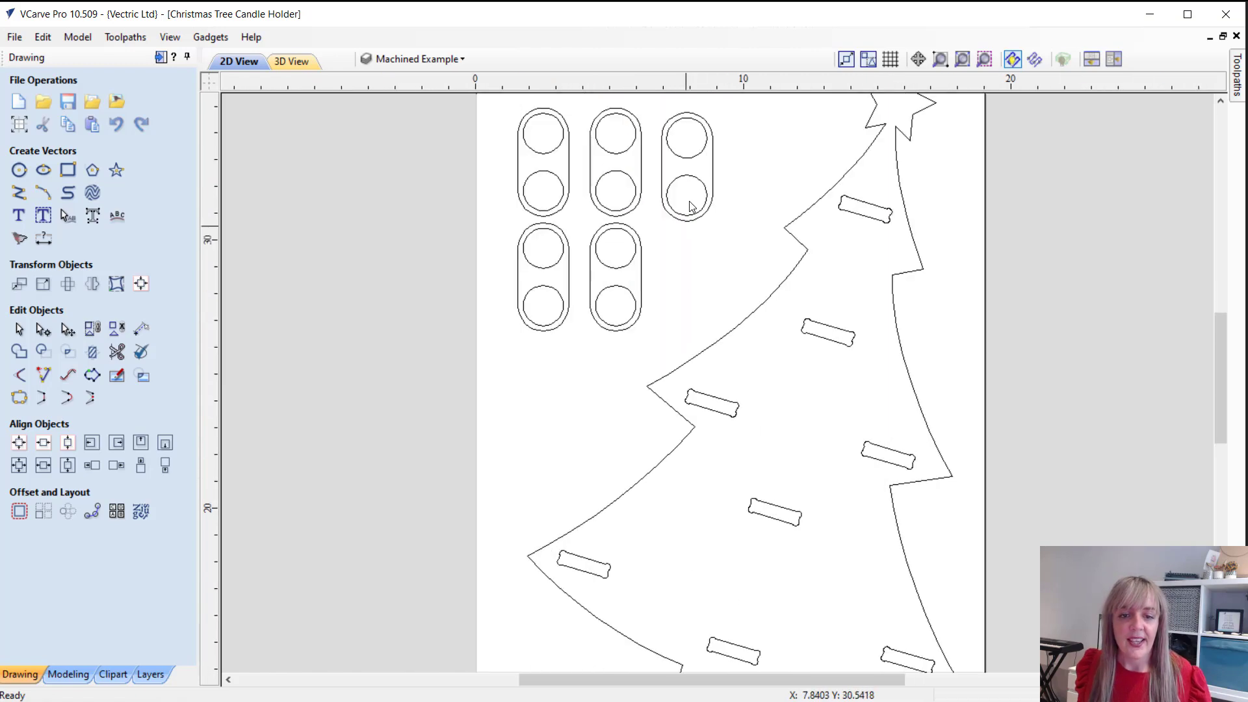
{"action": "left_click", "coordinate": [713, 170]}
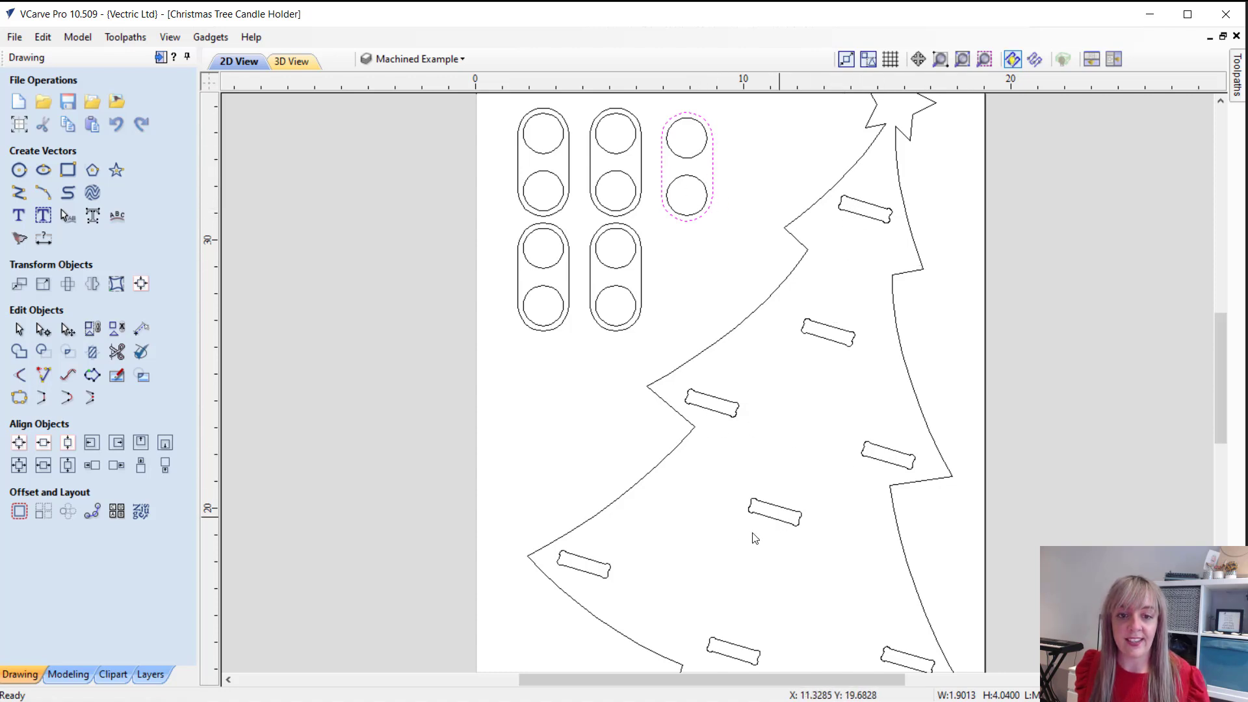
{"action": "scroll", "coordinate": [615, 265], "scroll_direction": "down", "scroll_amount": 1}
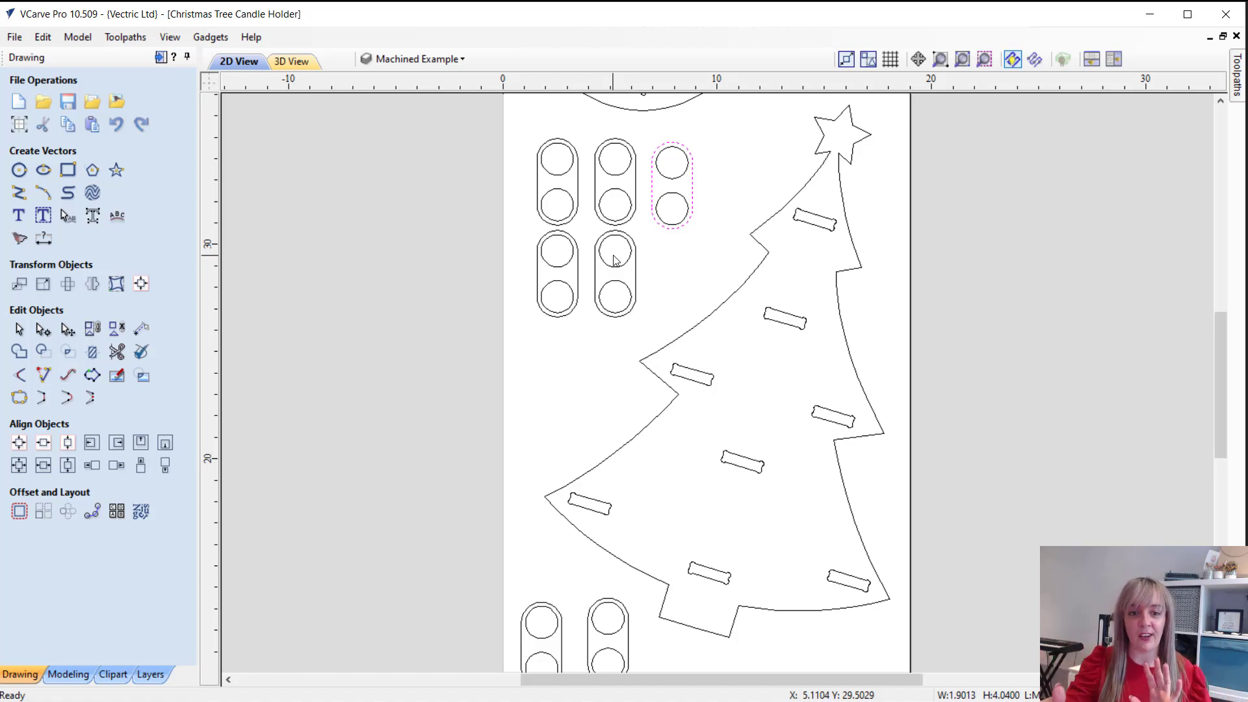
{"action": "scroll", "coordinate": [616, 259], "scroll_direction": "down", "scroll_amount": 3}
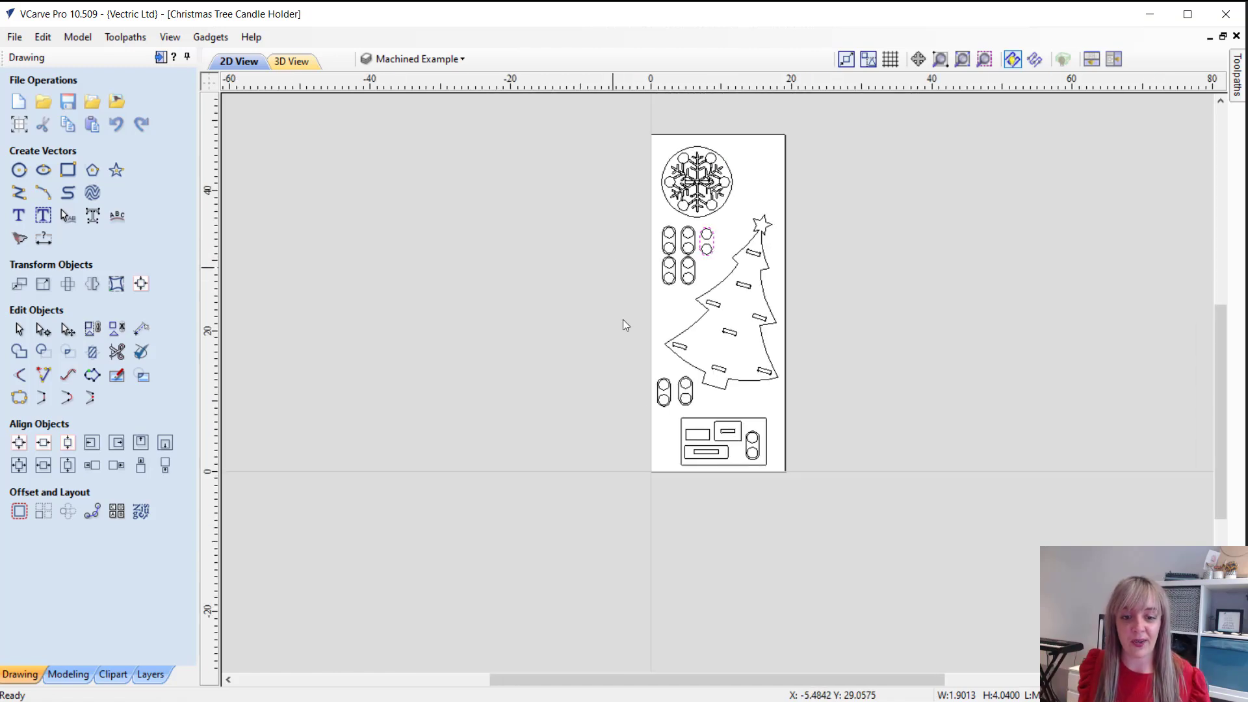
- Bring up the toolpath list and show the 2D and 3D views side by side
{"action": "scroll", "coordinate": [694, 466], "scroll_direction": "up", "scroll_amount": 2}
{"action": "scroll", "coordinate": [716, 433], "scroll_direction": "up", "scroll_amount": 1}
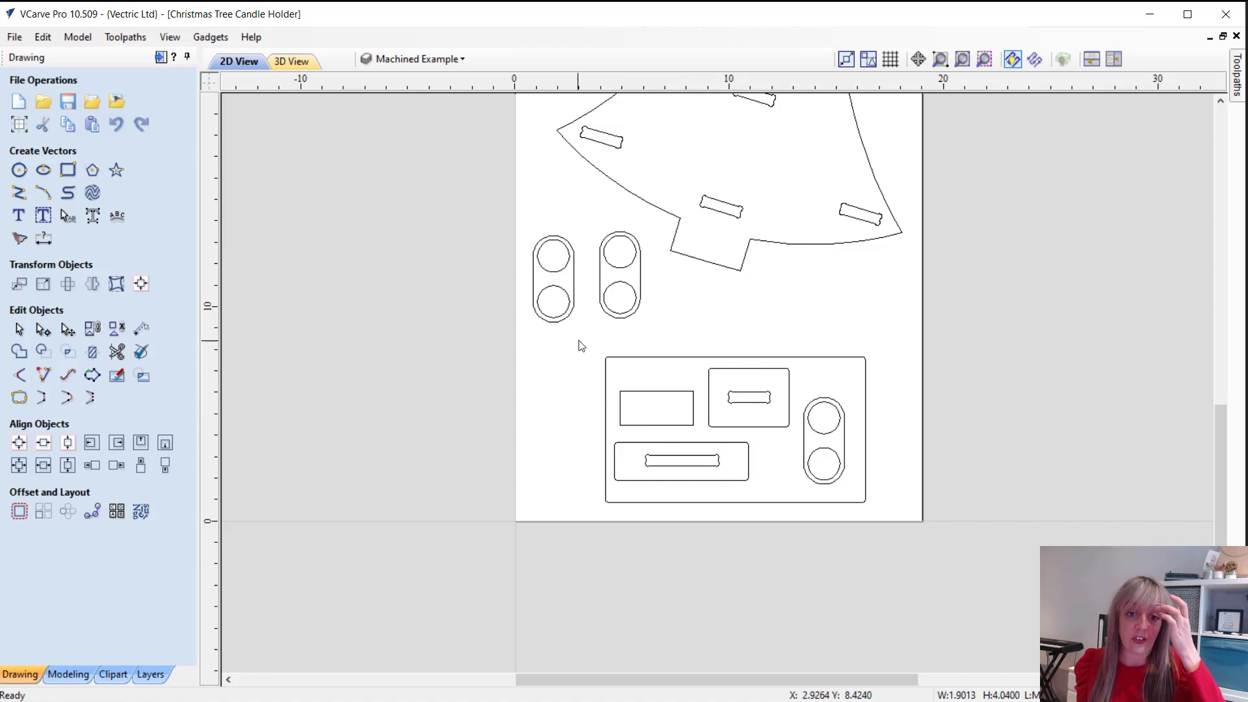
{"action": "left_click", "coordinate": [188, 56]}
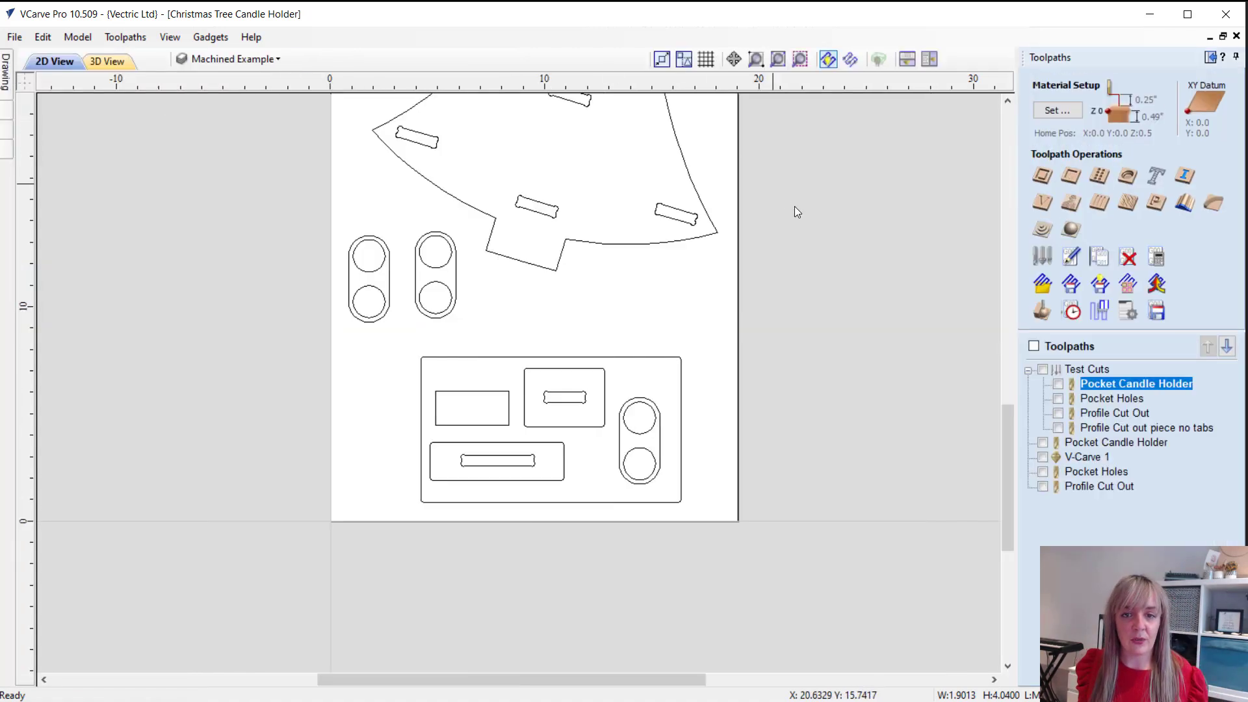
{"action": "left_click", "coordinate": [929, 59]}
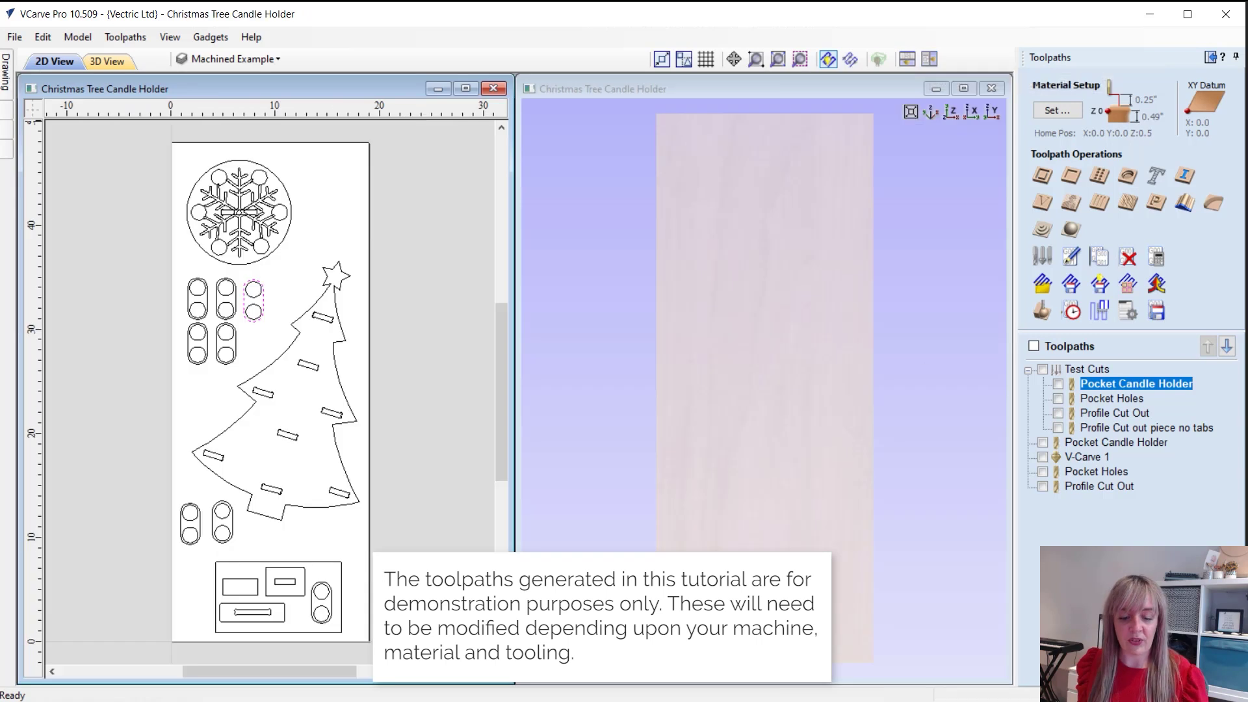
- Show the Pocket Candle Holder toolpath in the Test Cuts group and review its cut depth, tool and pocket settings
{"action": "left_click", "coordinate": [1087, 369]}
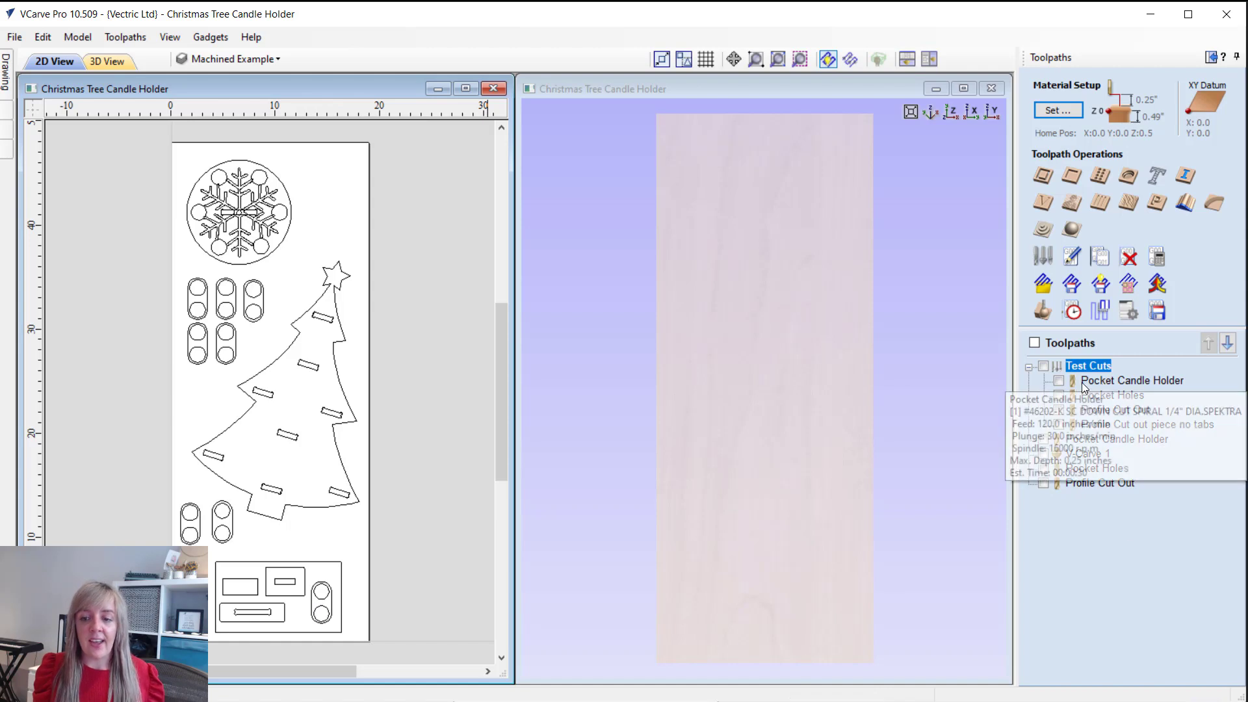
{"action": "left_click", "coordinate": [1059, 380]}
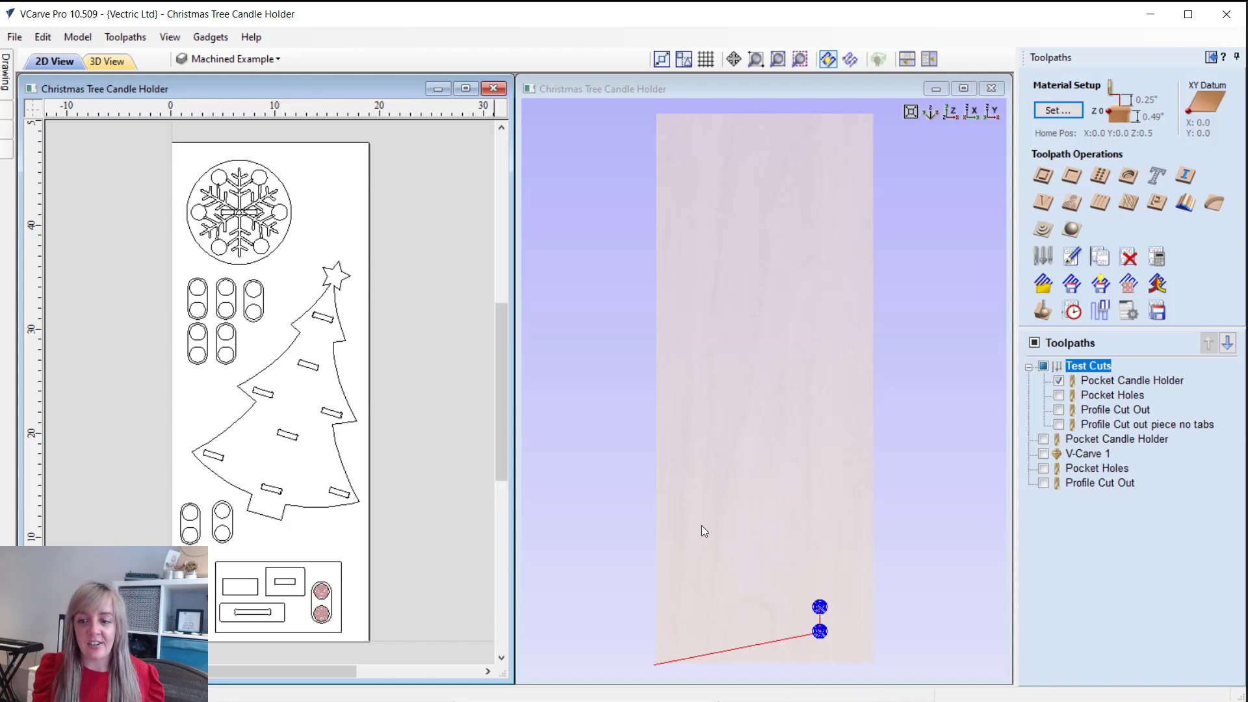
{"action": "double_click", "coordinate": [1102, 380]}
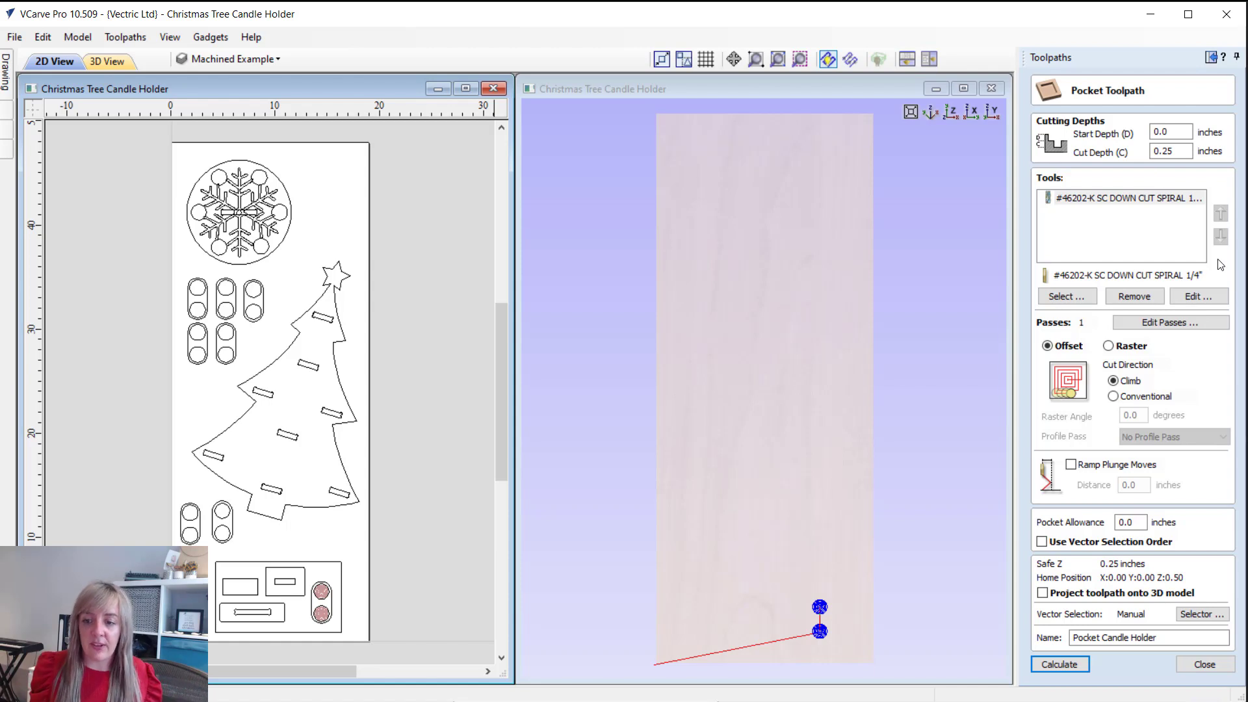
{"action": "left_click", "coordinate": [1207, 665]}
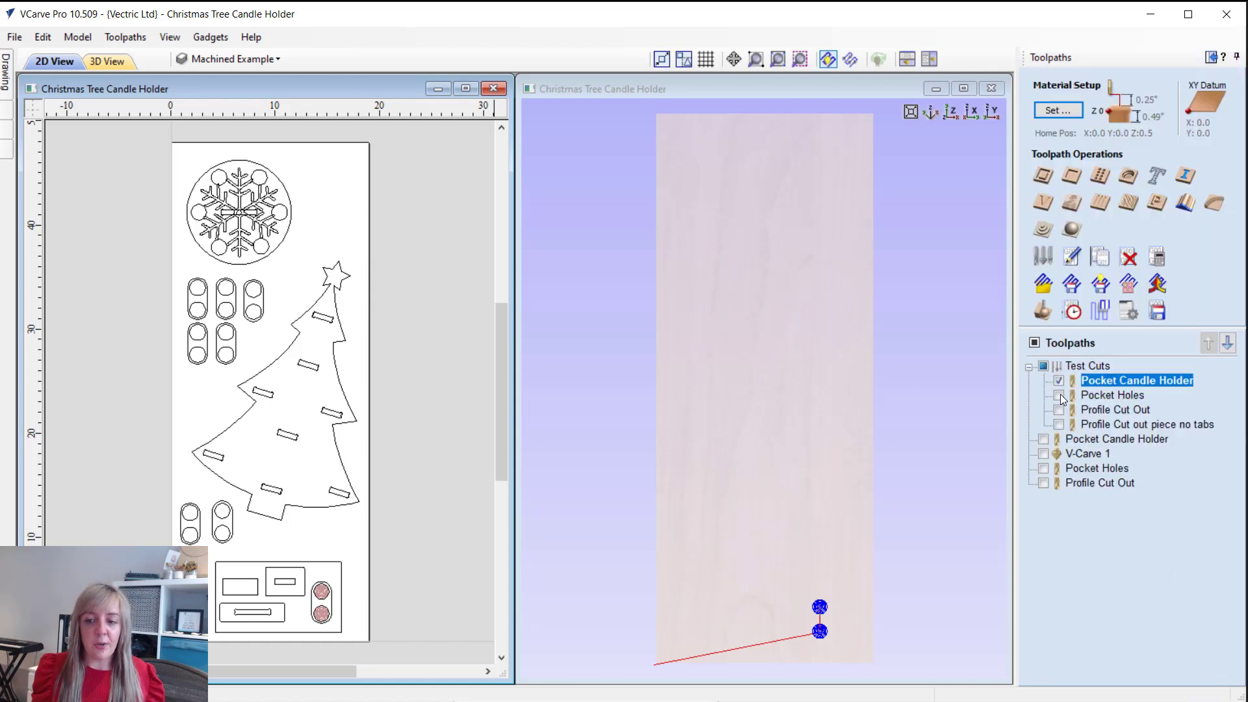
- Show the Test Cuts Pocket Holes toolpath and check the test slots, candle holder and plain rectangle by selecting them
{"action": "left_click", "coordinate": [1060, 396]}
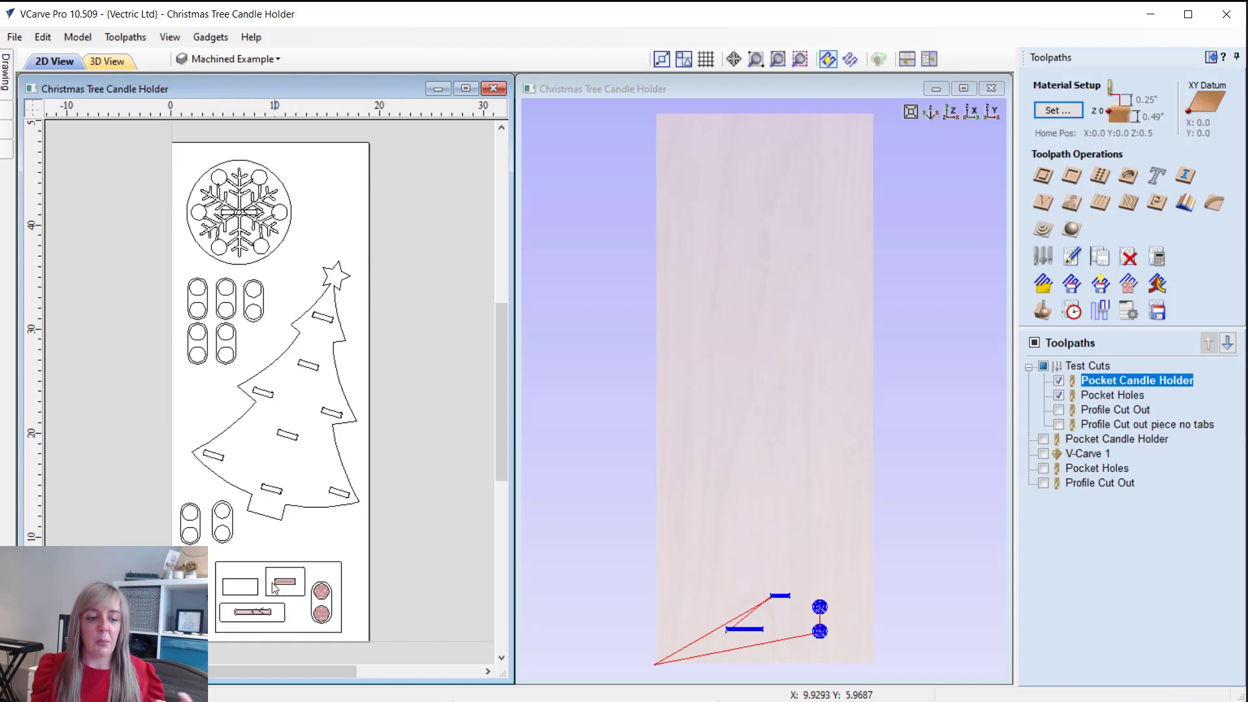
{"action": "left_click", "coordinate": [325, 587]}
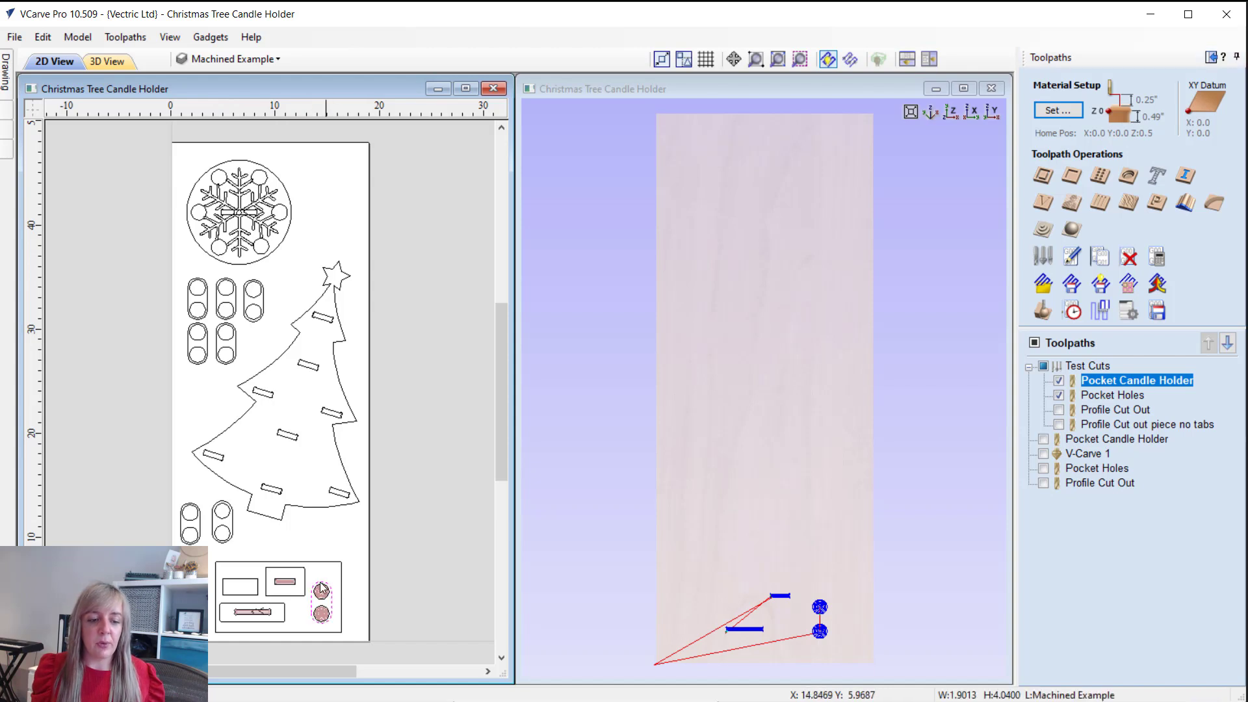
{"action": "left_click", "coordinate": [290, 584]}
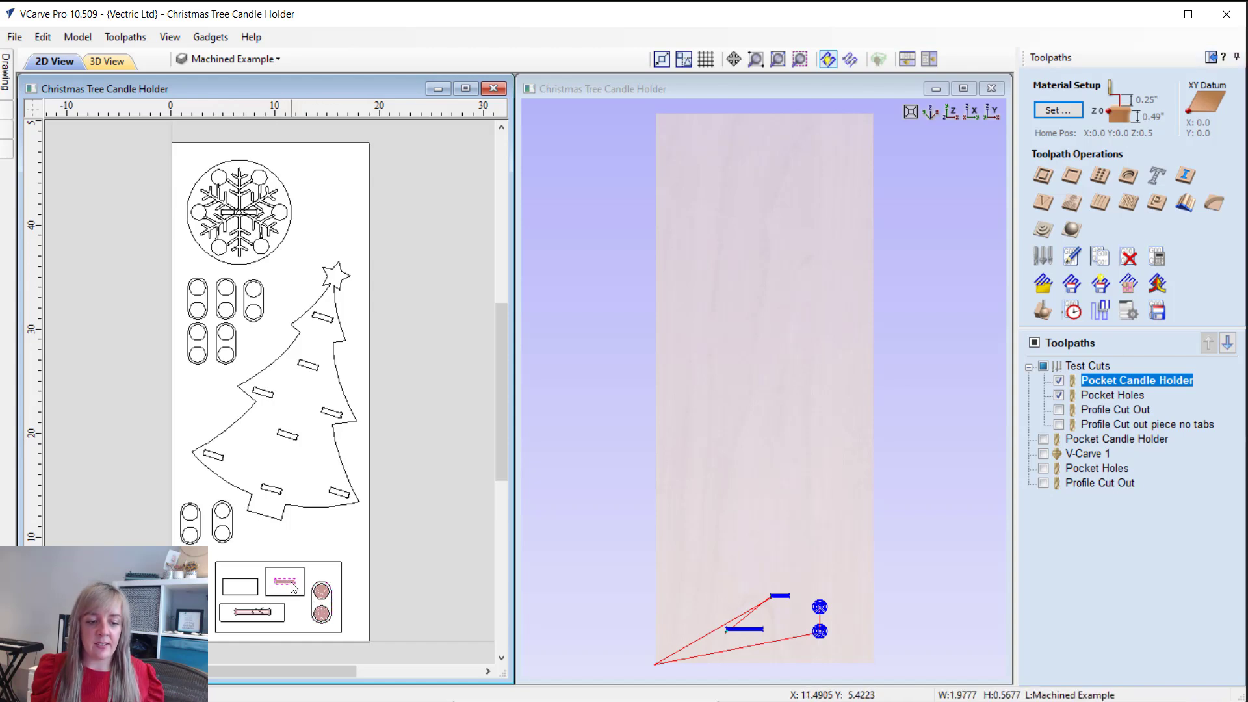
{"action": "right_click", "coordinate": [252, 593]}
{"action": "left_click", "coordinate": [245, 595]}
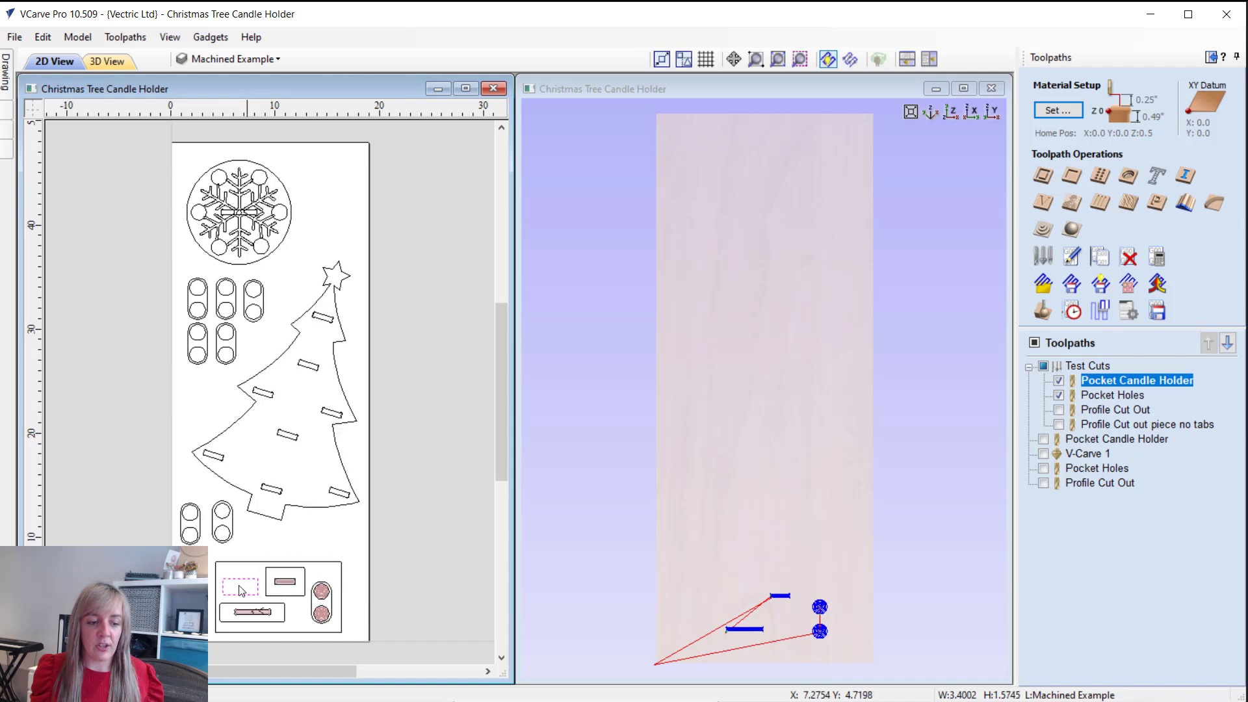
{"action": "left_click", "coordinate": [258, 614]}
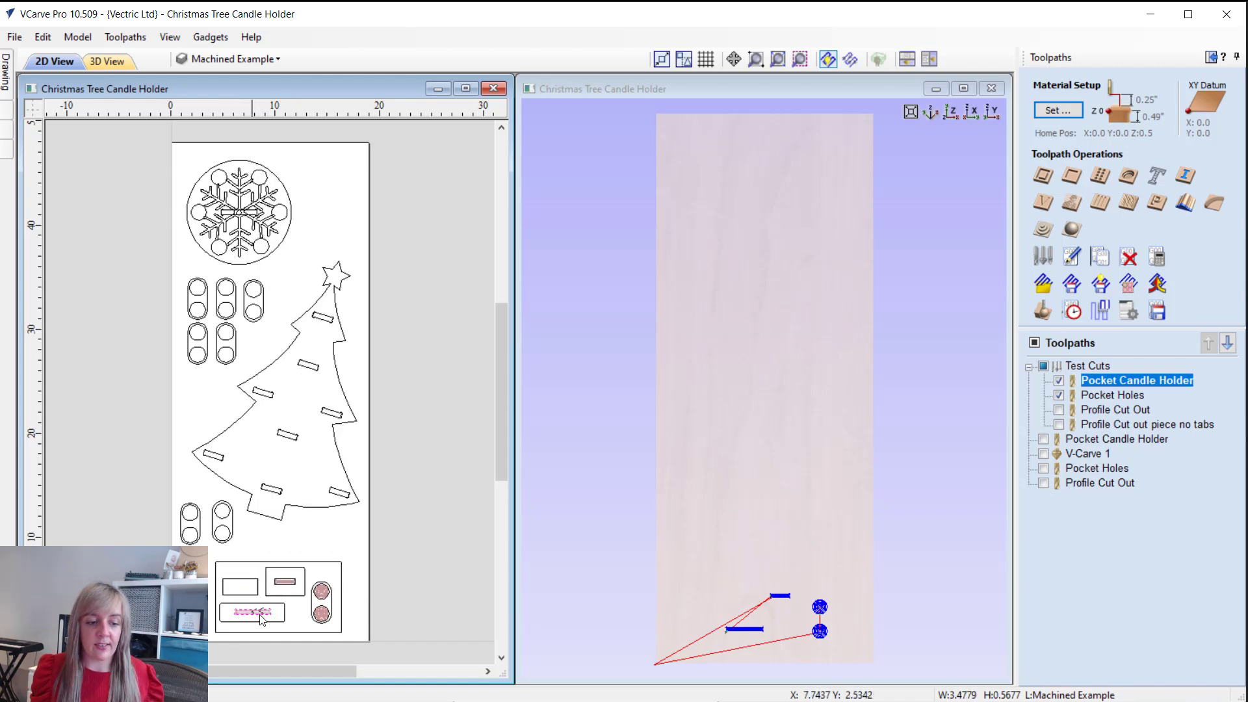
{"action": "left_click", "coordinate": [244, 585]}
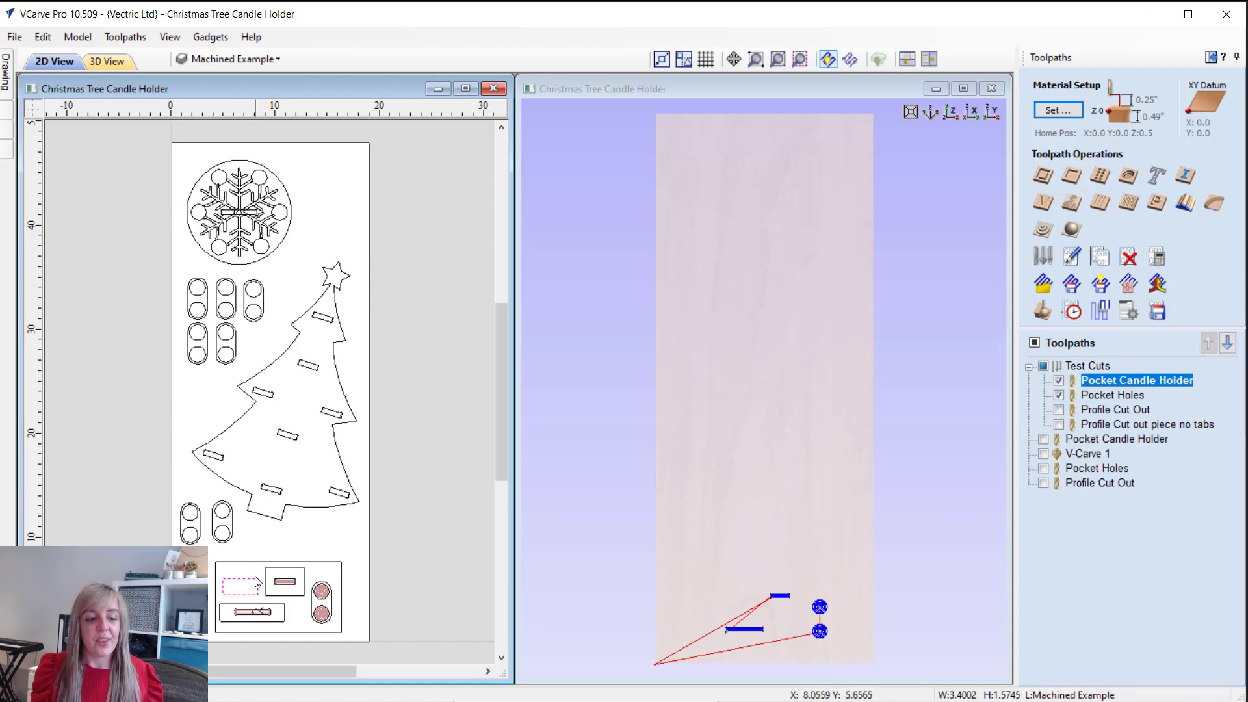
- Review the cut depth, tool and pocket allowance of the Test Cuts Pocket Holes toolpath
{"action": "left_click", "coordinate": [1125, 396]}
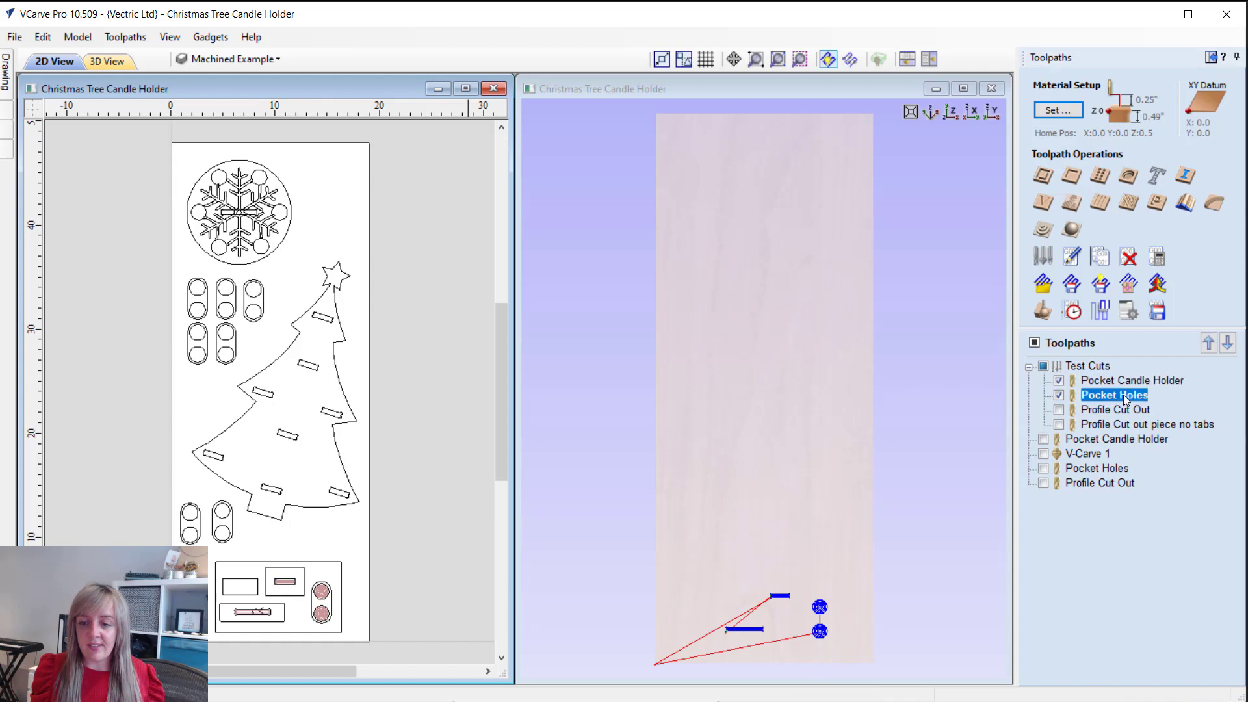
{"action": "double_click", "coordinate": [1114, 397]}
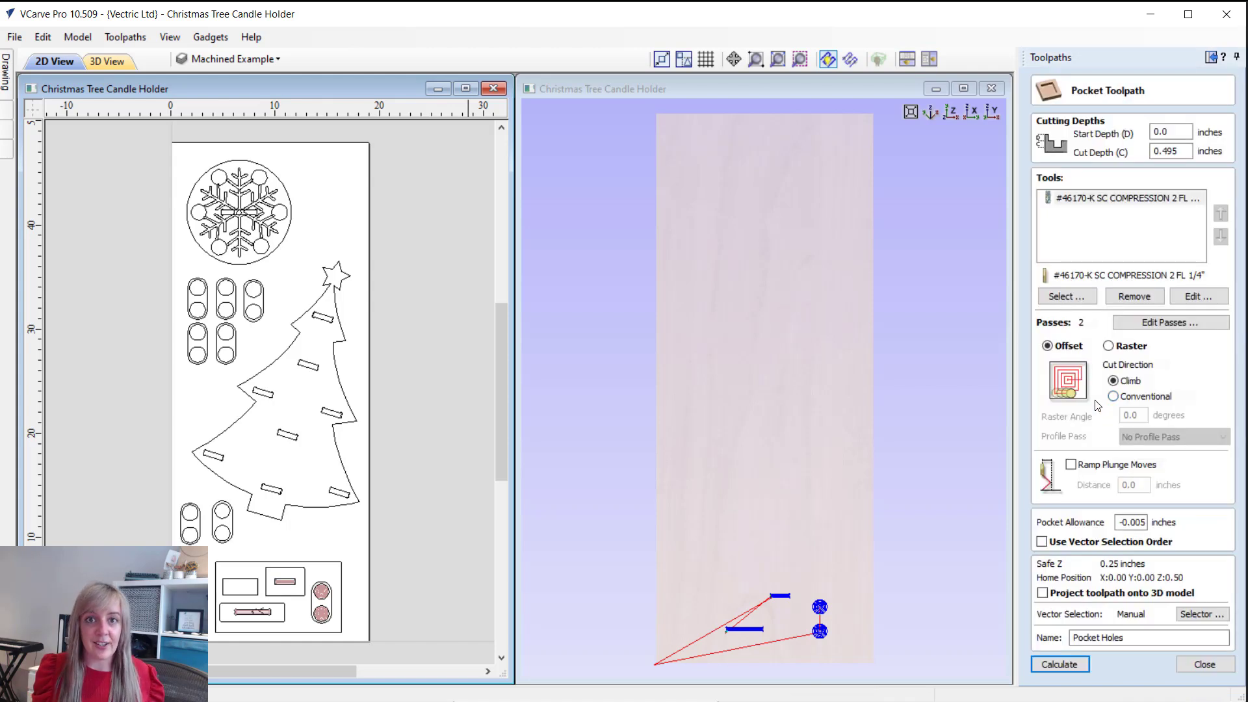
{"action": "left_click", "coordinate": [1170, 152]}
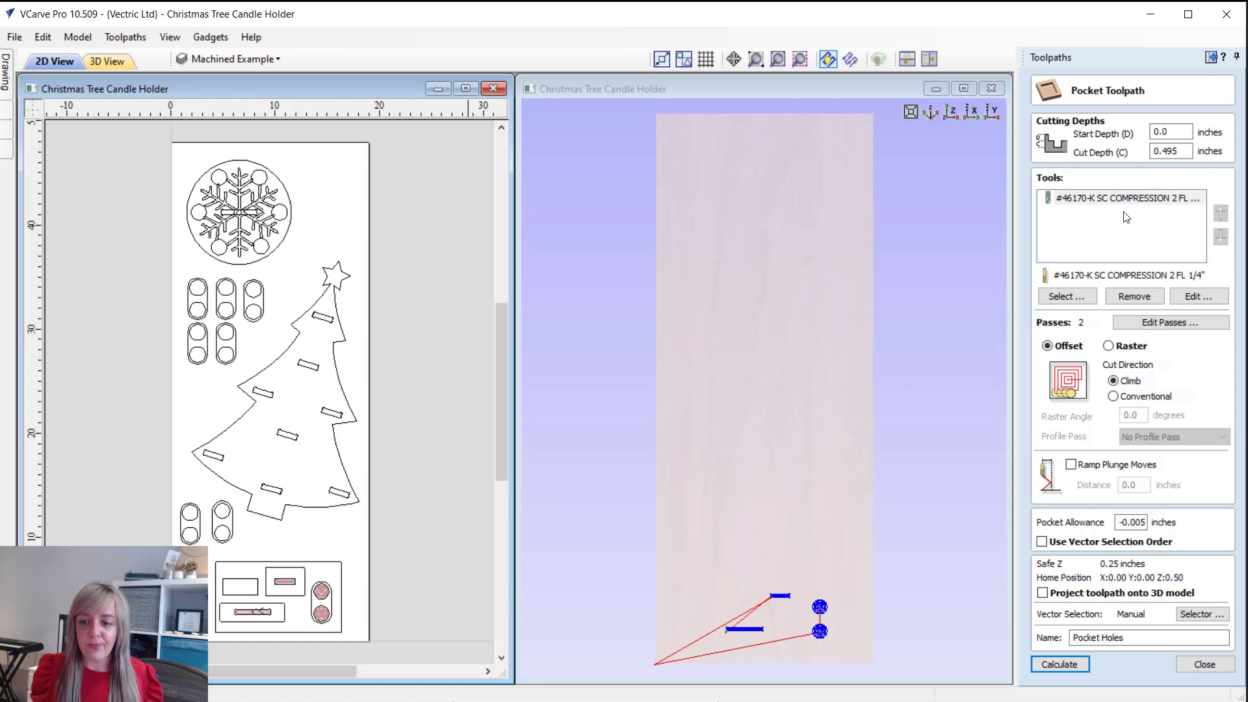
{"action": "left_click", "coordinate": [1121, 522]}
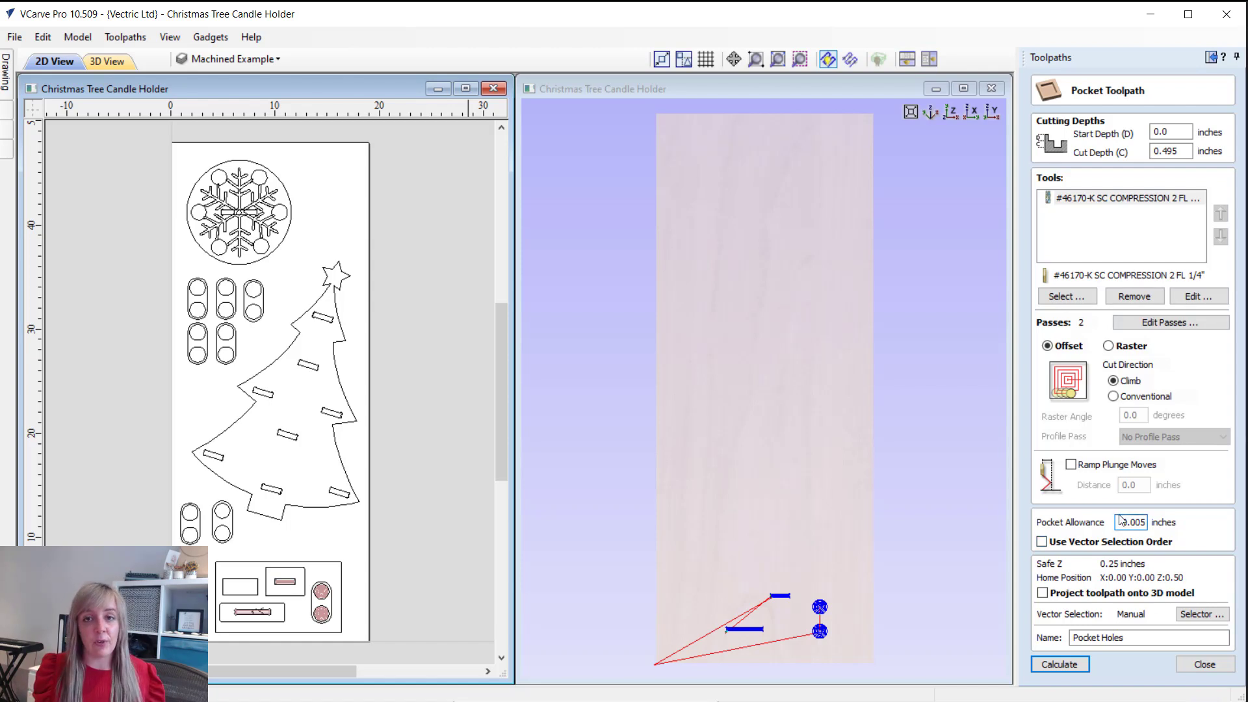
{"action": "type", "text": "-"}
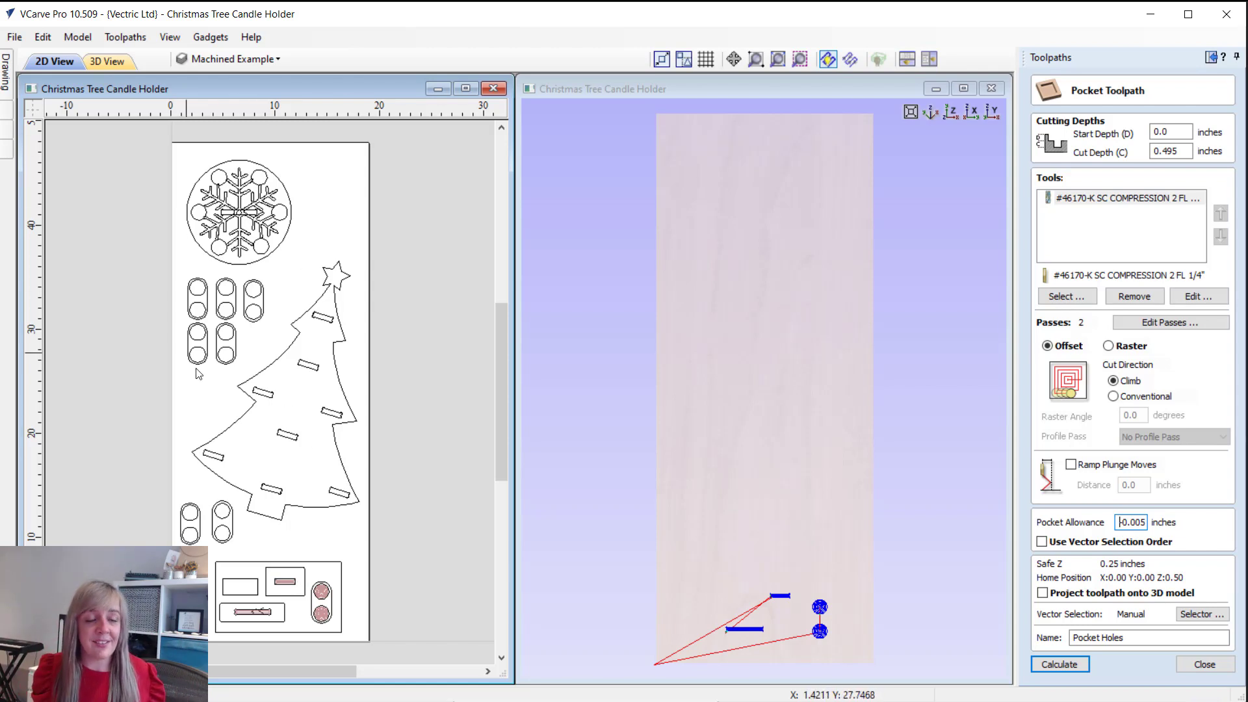
{"action": "left_click", "coordinate": [1199, 663]}
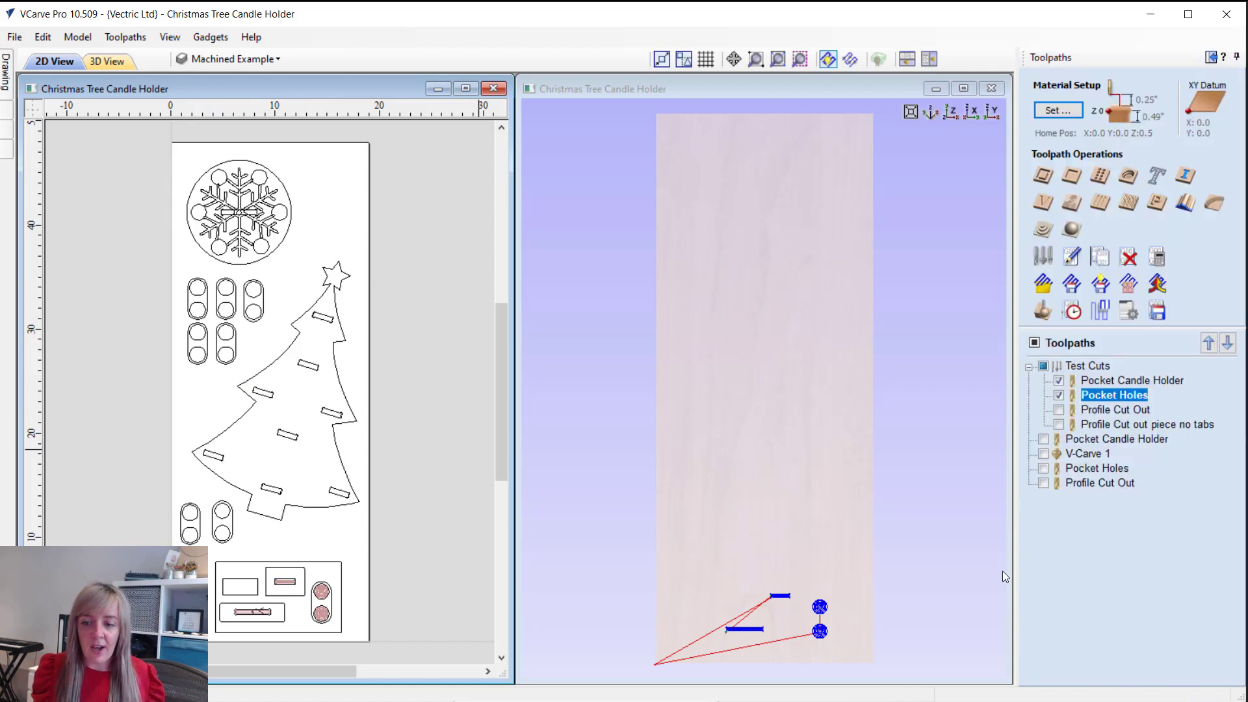
- Show the Test Cuts Profile Cut Out toolpath and review its machining side, tabs and ramp settings
{"action": "left_click", "coordinate": [1059, 410]}
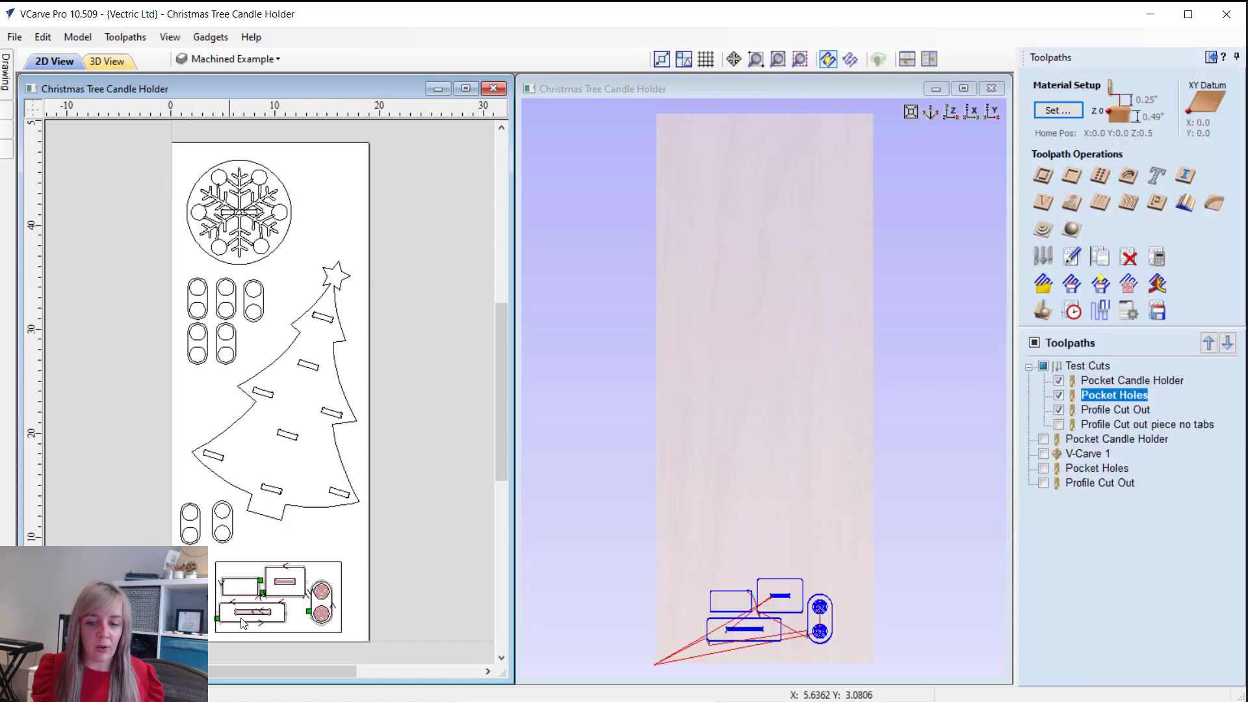
{"action": "double_click", "coordinate": [1113, 409]}
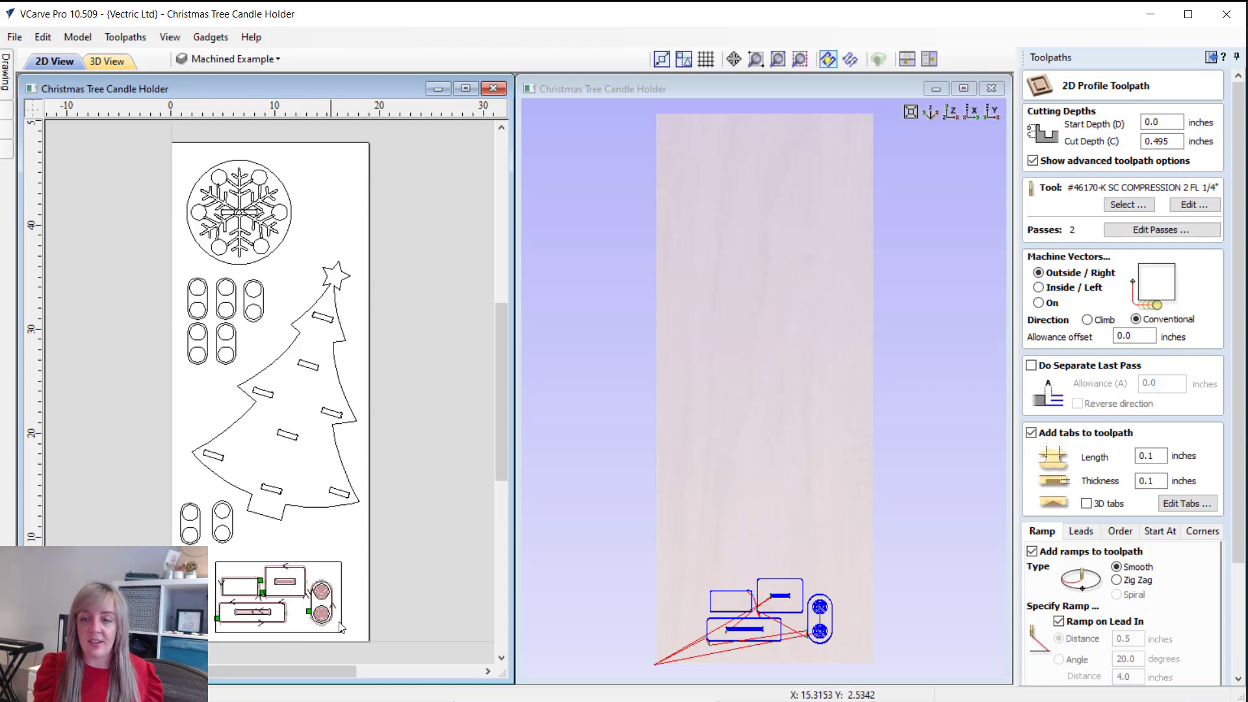
{"action": "scroll", "coordinate": [1239, 484], "scroll_direction": "down", "scroll_amount": 3}
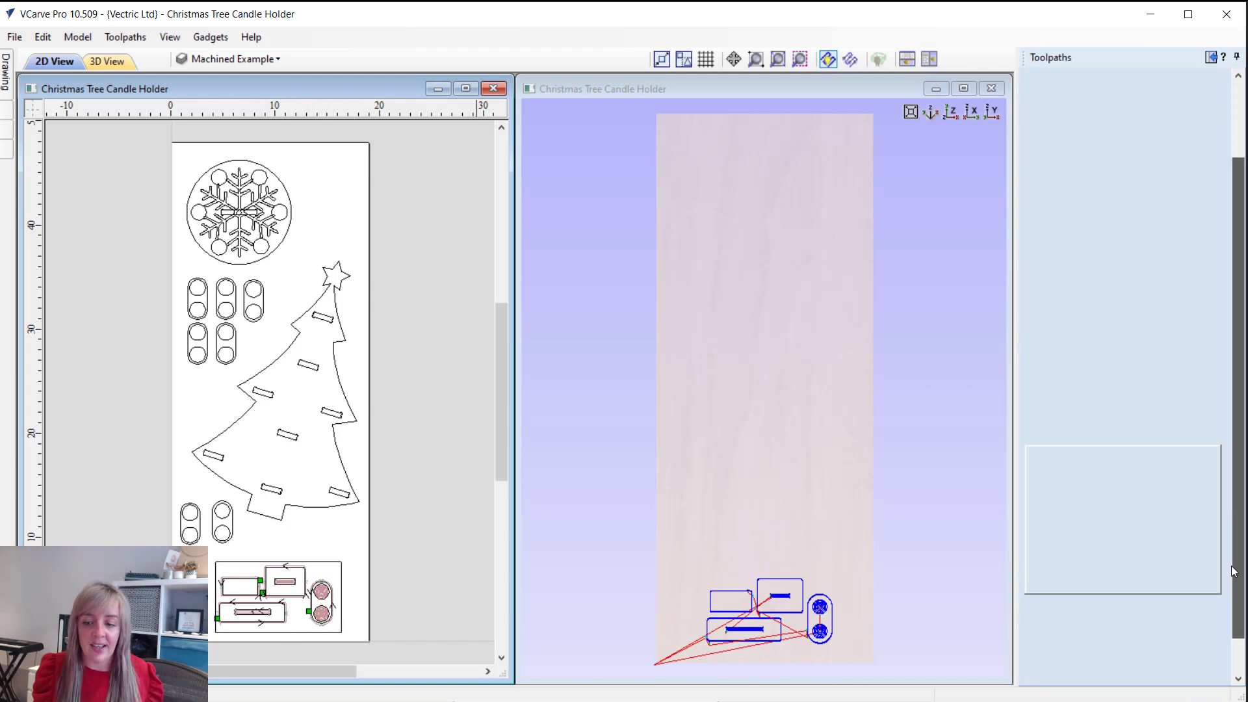
{"action": "scroll", "coordinate": [1235, 640], "scroll_direction": "down", "scroll_amount": 1}
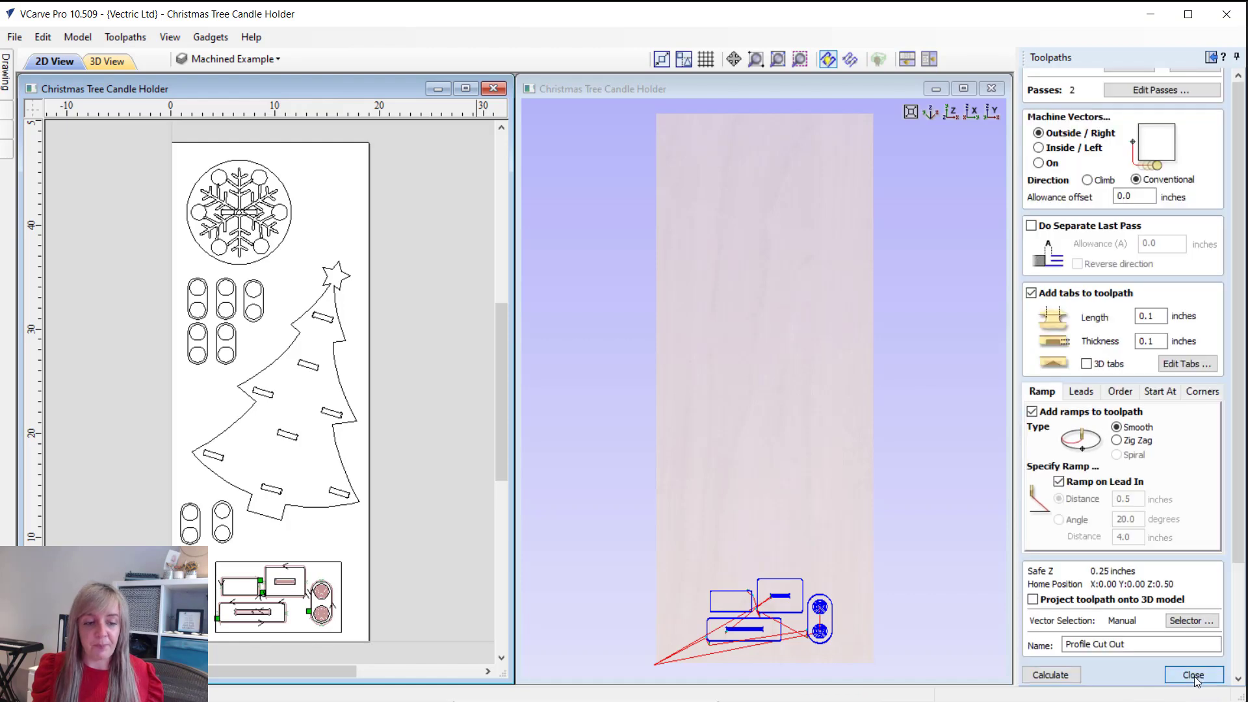
{"action": "left_click", "coordinate": [1194, 676]}
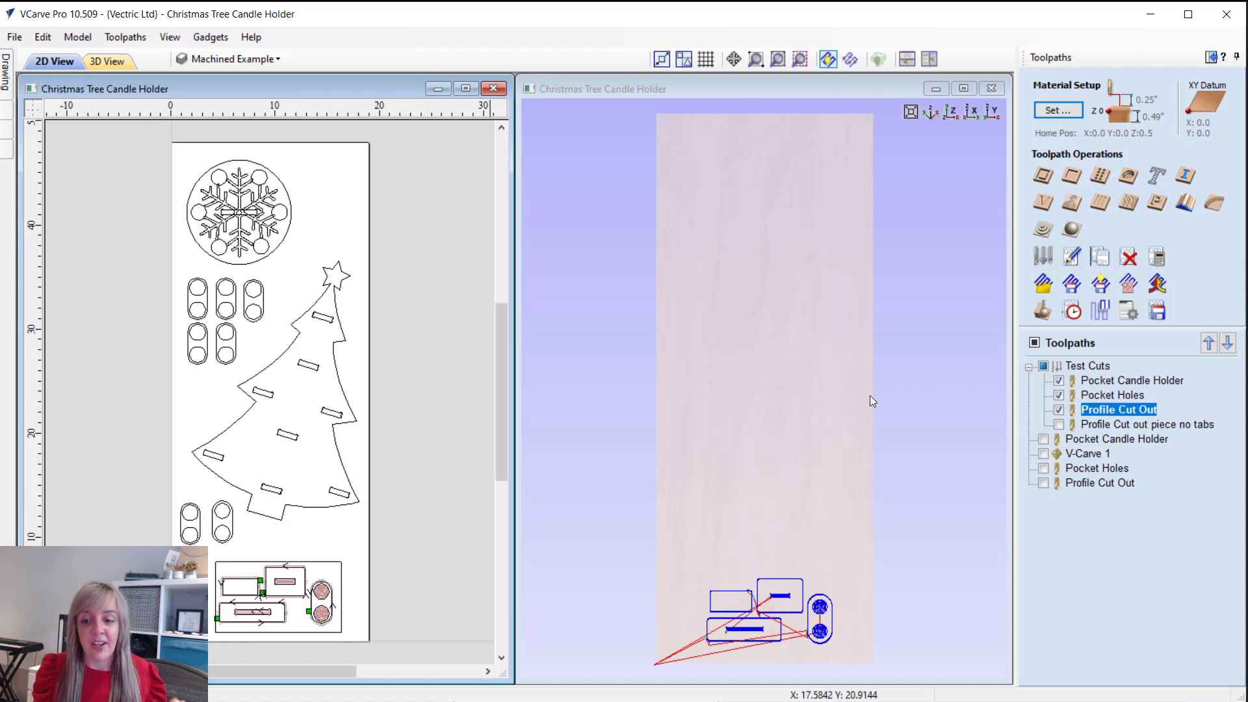
- Show the Profile Cut out piece no tabs toolpath and the main Pocket Candle Holder toolpath outside the Test Cuts group
{"action": "left_click", "coordinate": [1098, 425]}
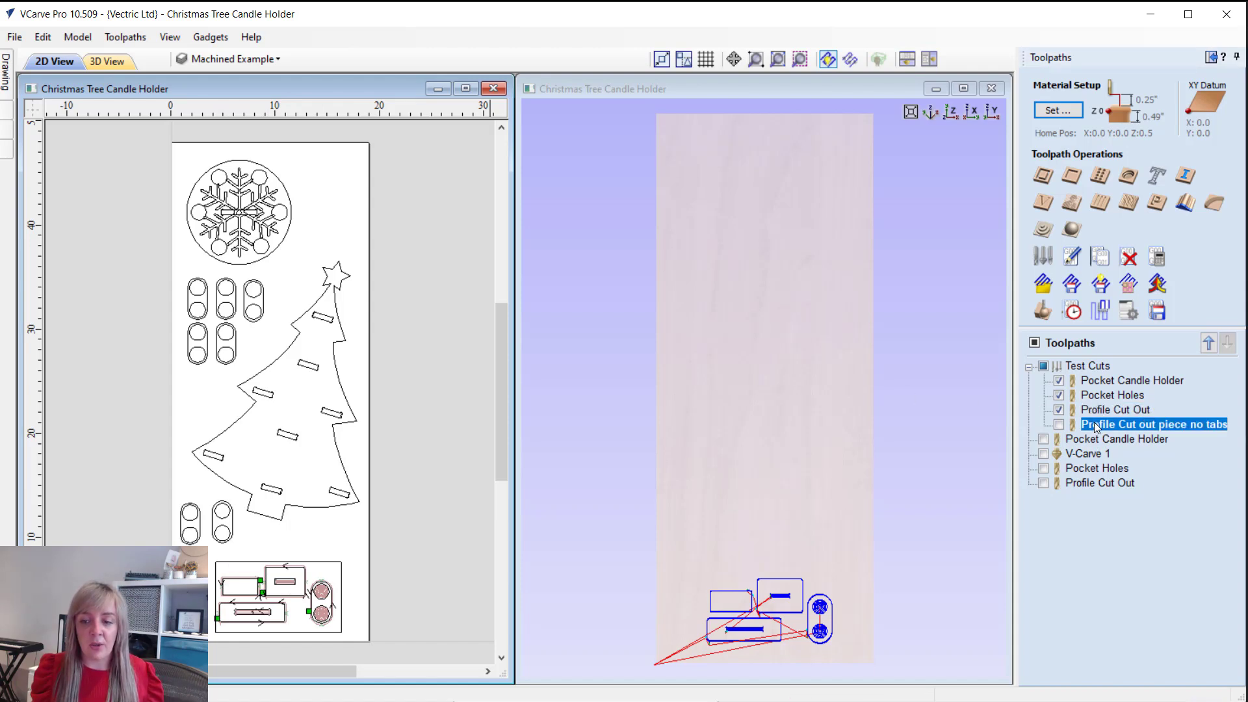
{"action": "left_click", "coordinate": [1059, 424]}
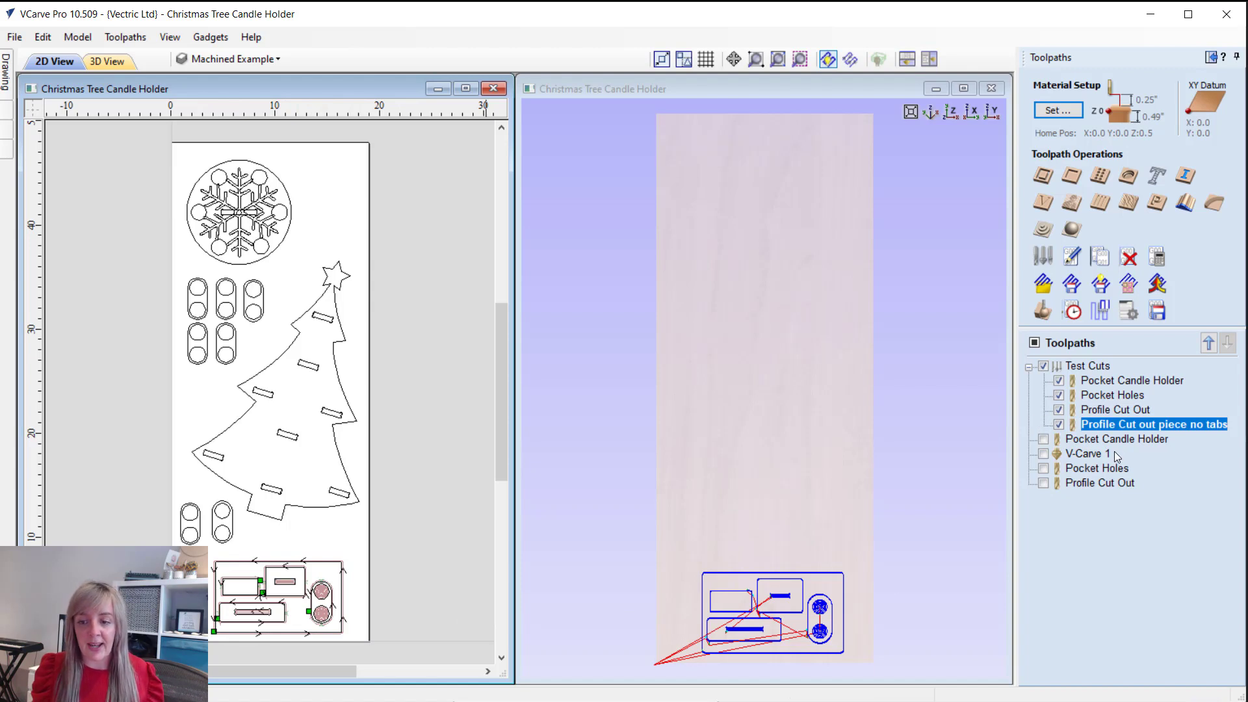
{"action": "mouse_move", "coordinate": [1116, 435]}
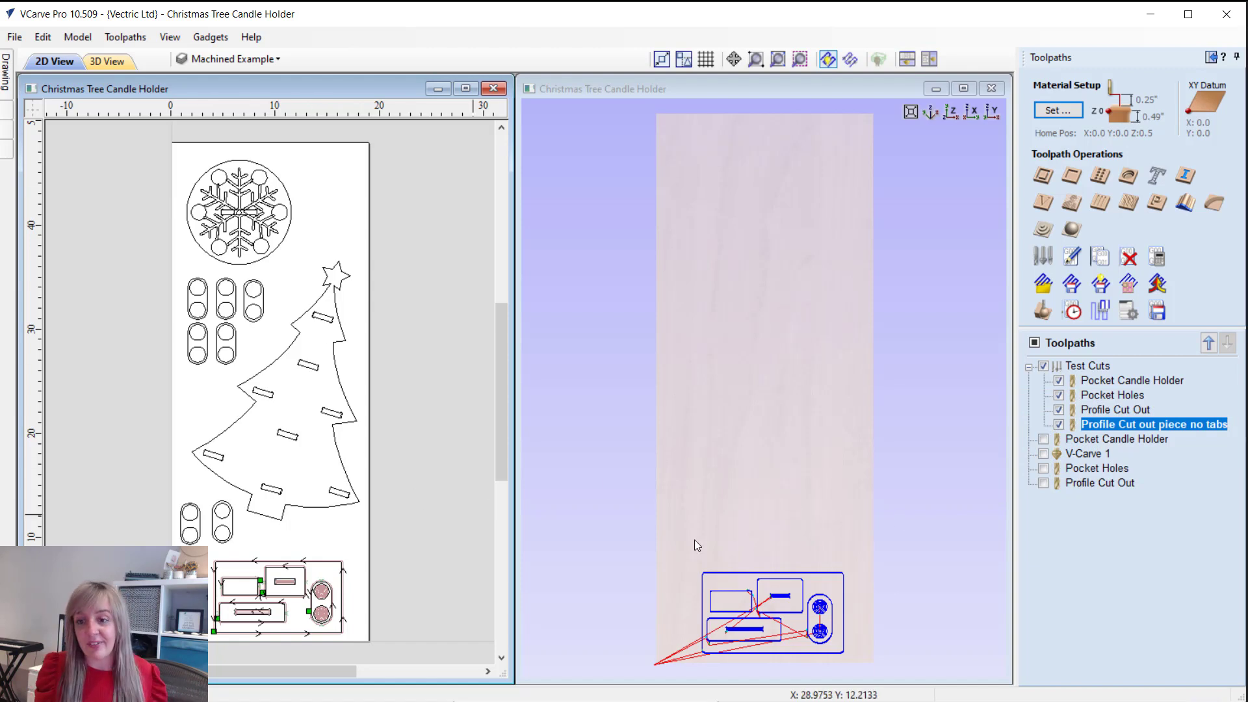
{"action": "left_click", "coordinate": [1081, 439]}
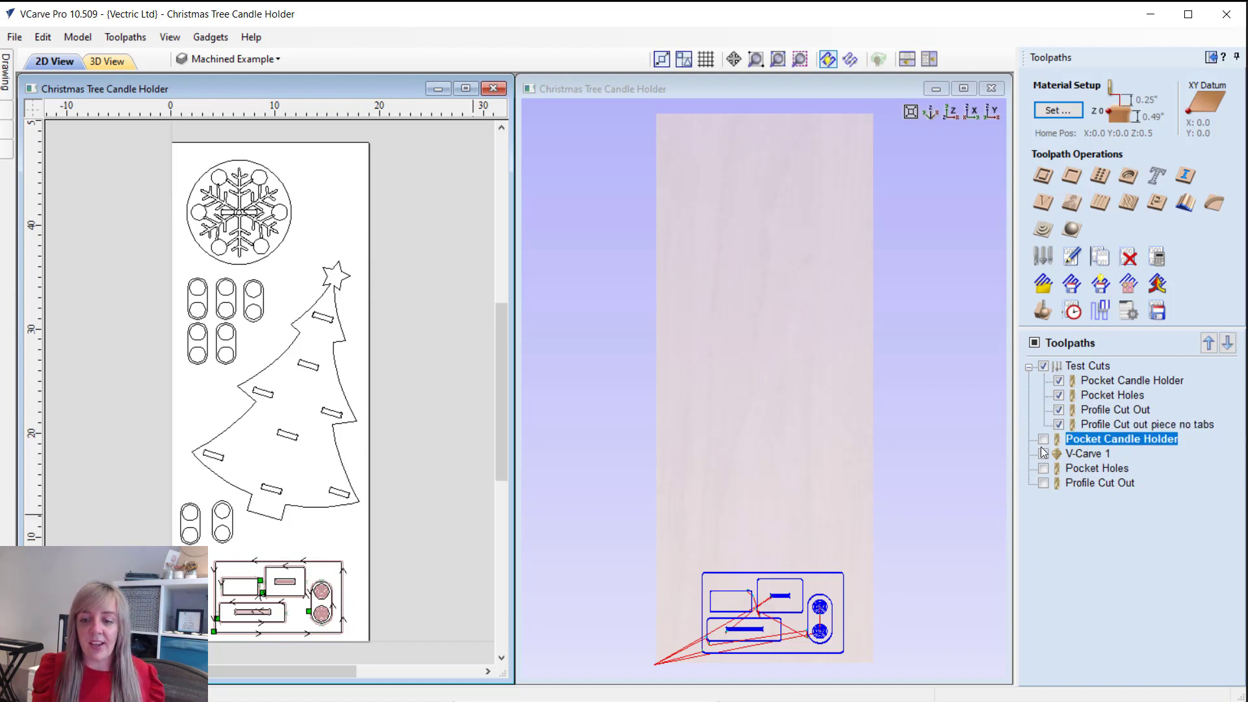
{"action": "left_click", "coordinate": [1043, 439]}
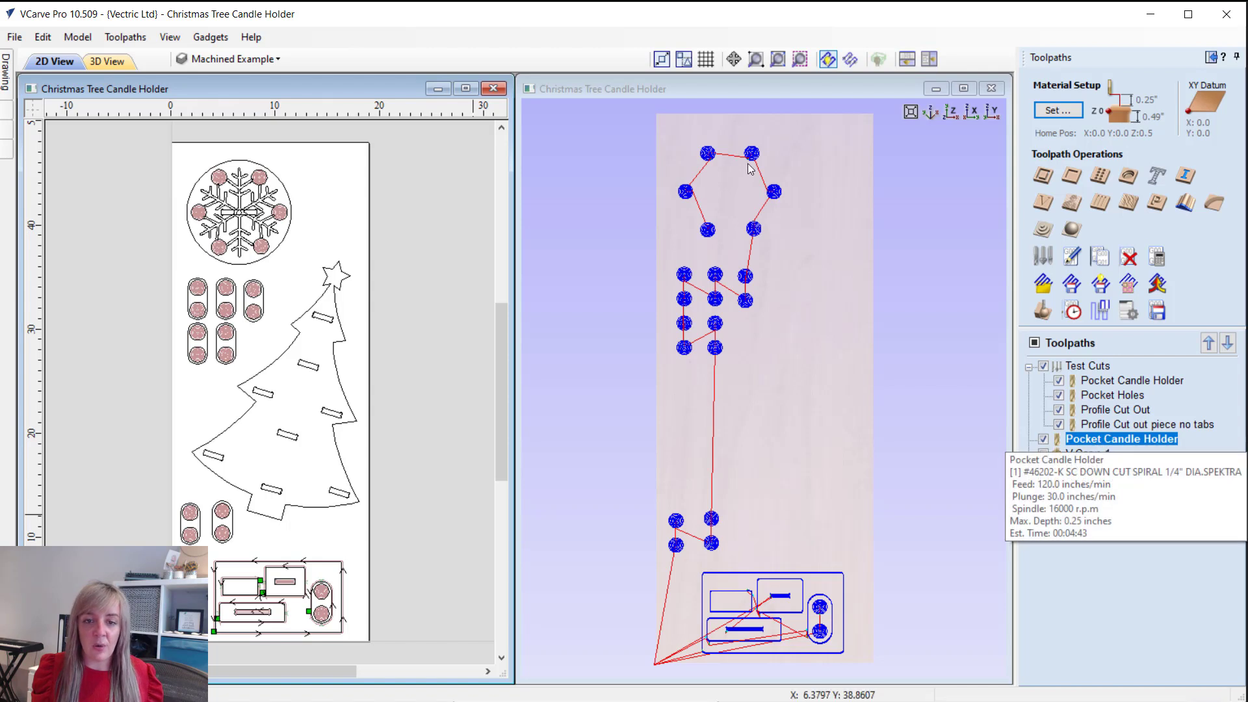
- Show the V-Carve 1 toolpath for the snowflake and review its tool and engraving settings
{"action": "left_click", "coordinate": [1043, 454]}
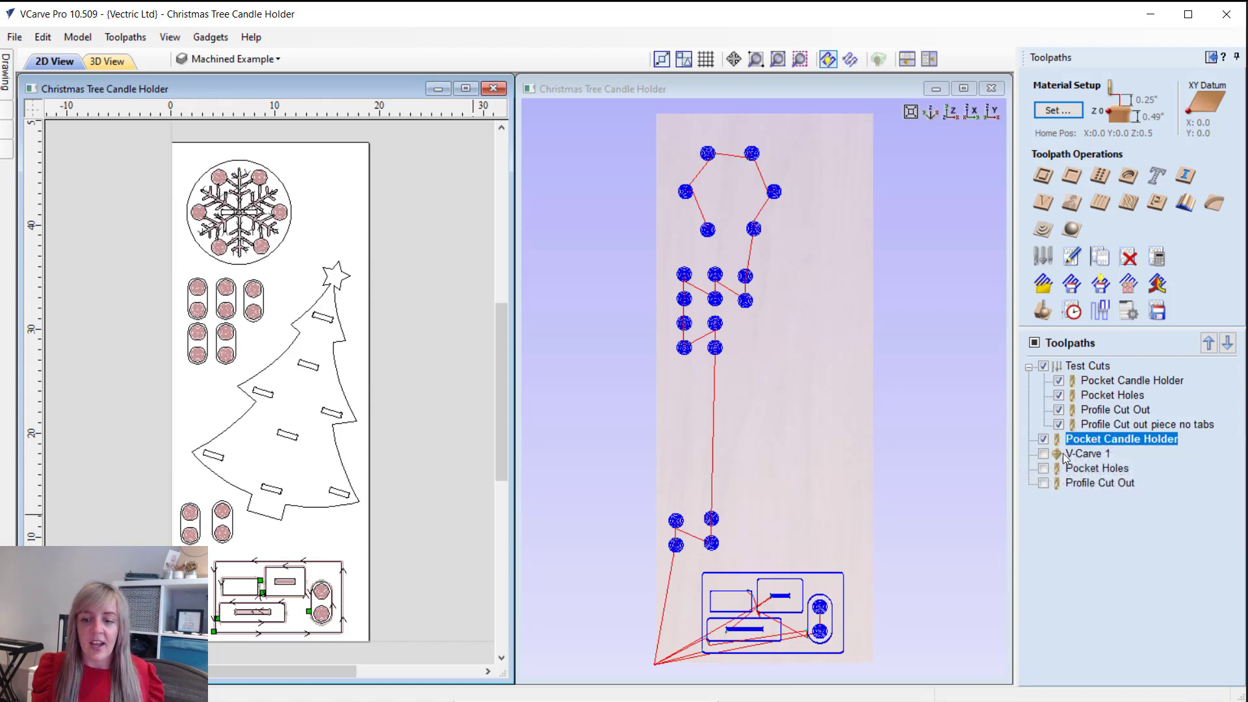
{"action": "double_click", "coordinate": [1084, 453]}
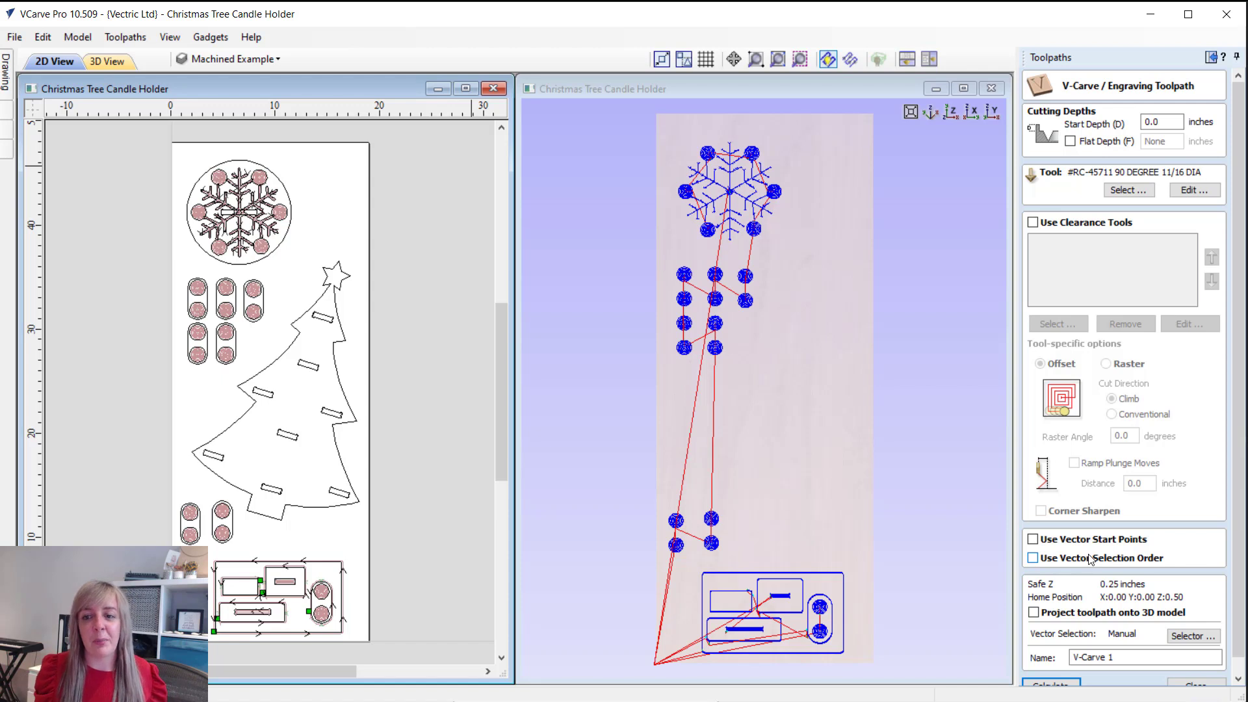
{"action": "left_click", "coordinate": [1171, 683]}
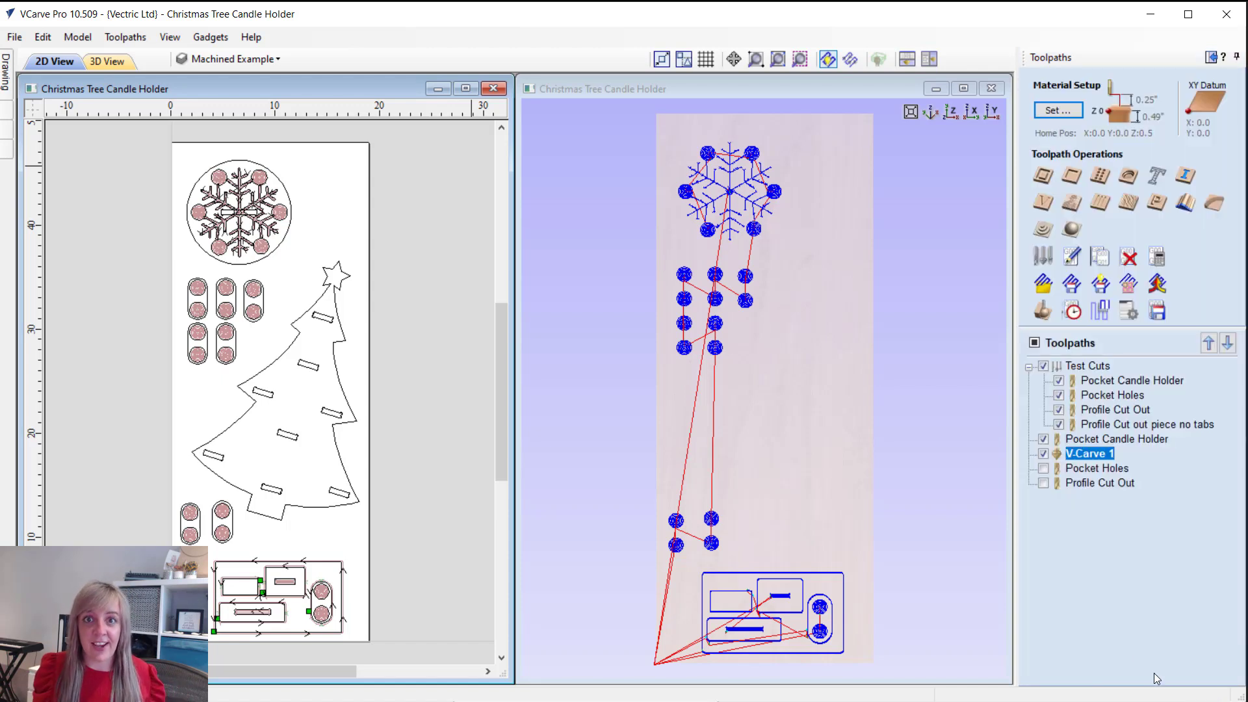
- Show the main Pocket Holes toolpath for the tree and base slots and review its depth and pocket allowance
{"action": "left_click", "coordinate": [1098, 468]}
{"action": "left_click", "coordinate": [1044, 469]}
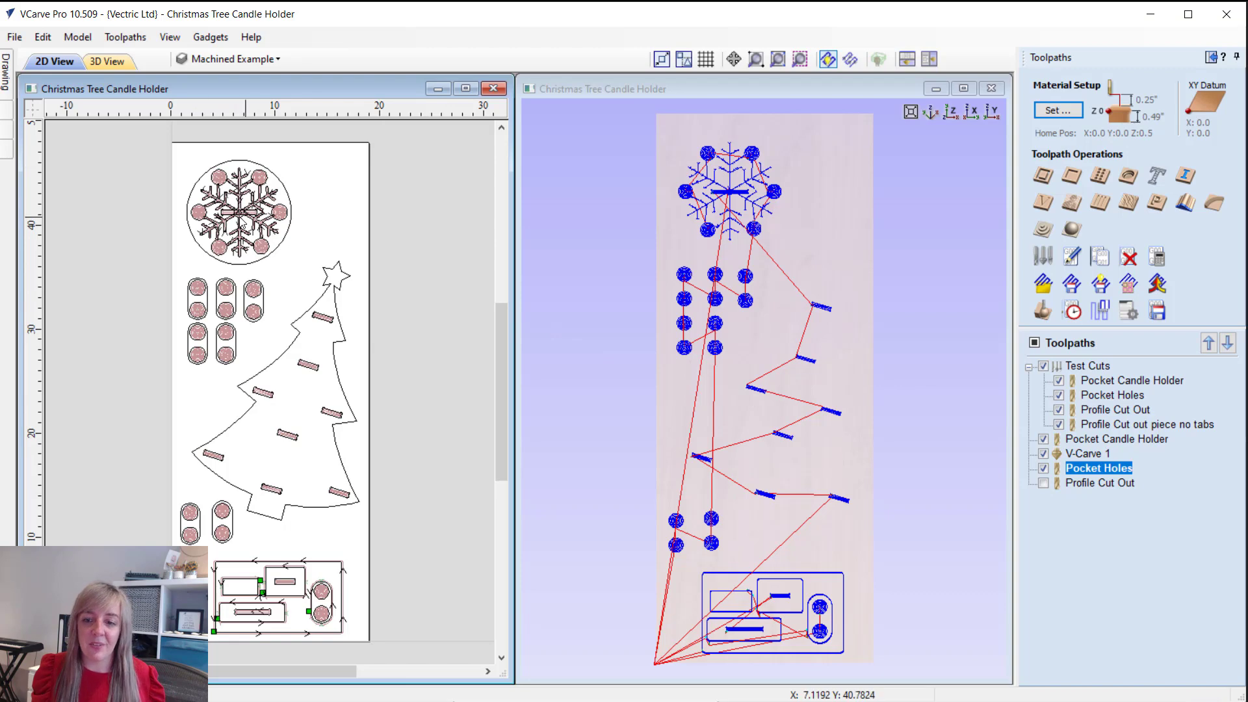
{"action": "double_click", "coordinate": [1099, 468]}
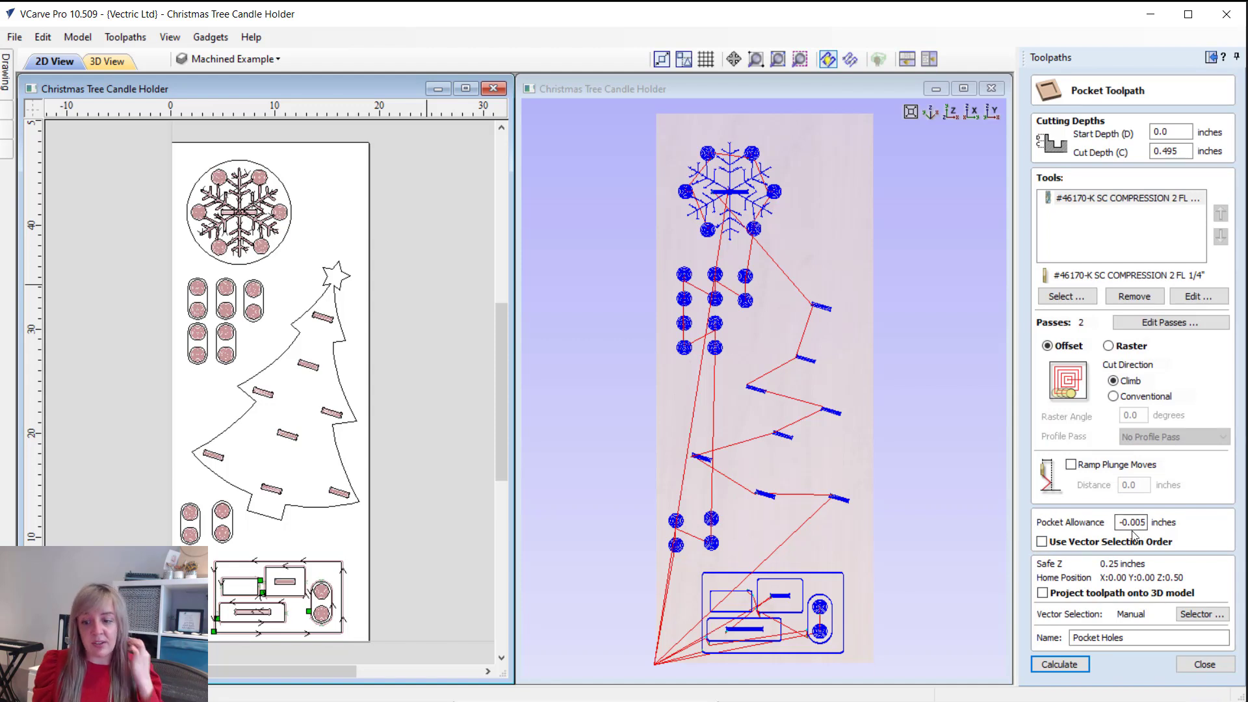
{"action": "left_click", "coordinate": [1193, 664]}
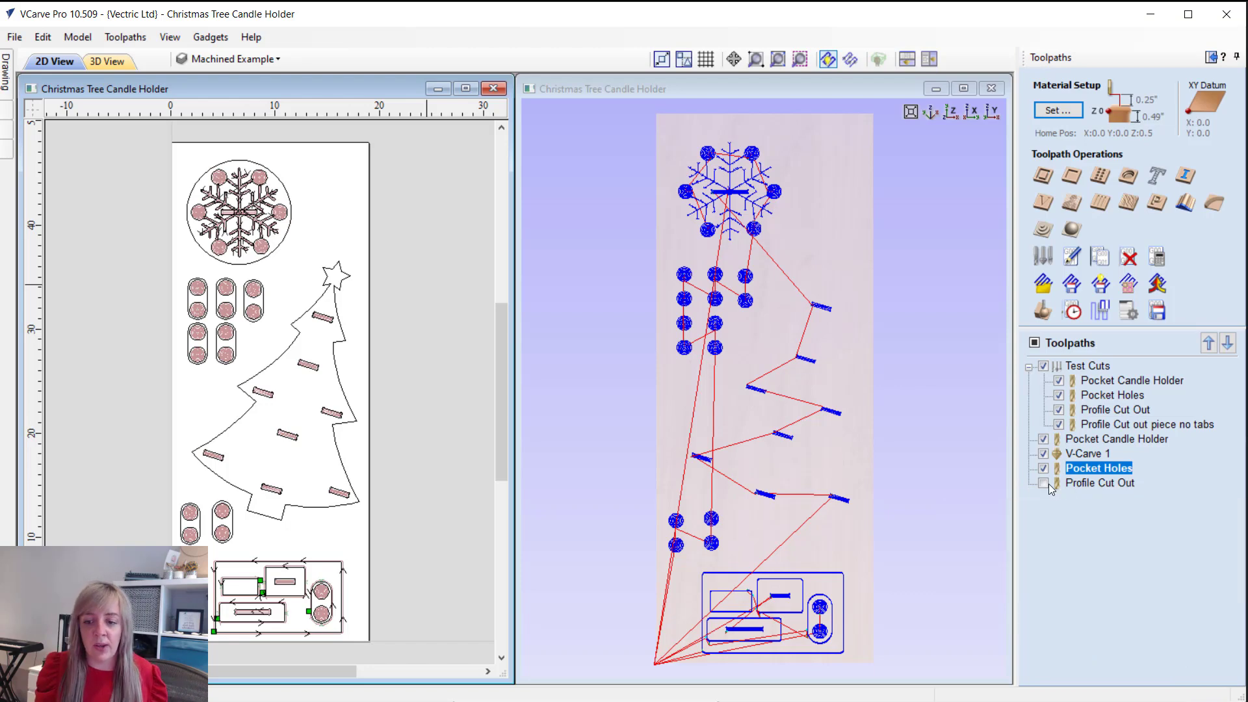
- Show the main Profile Cut Out toolpath outside the Test Cuts group and review its depth, tabs, ramp and lead settings
{"action": "left_click", "coordinate": [1043, 483]}
{"action": "double_click", "coordinate": [1092, 485]}
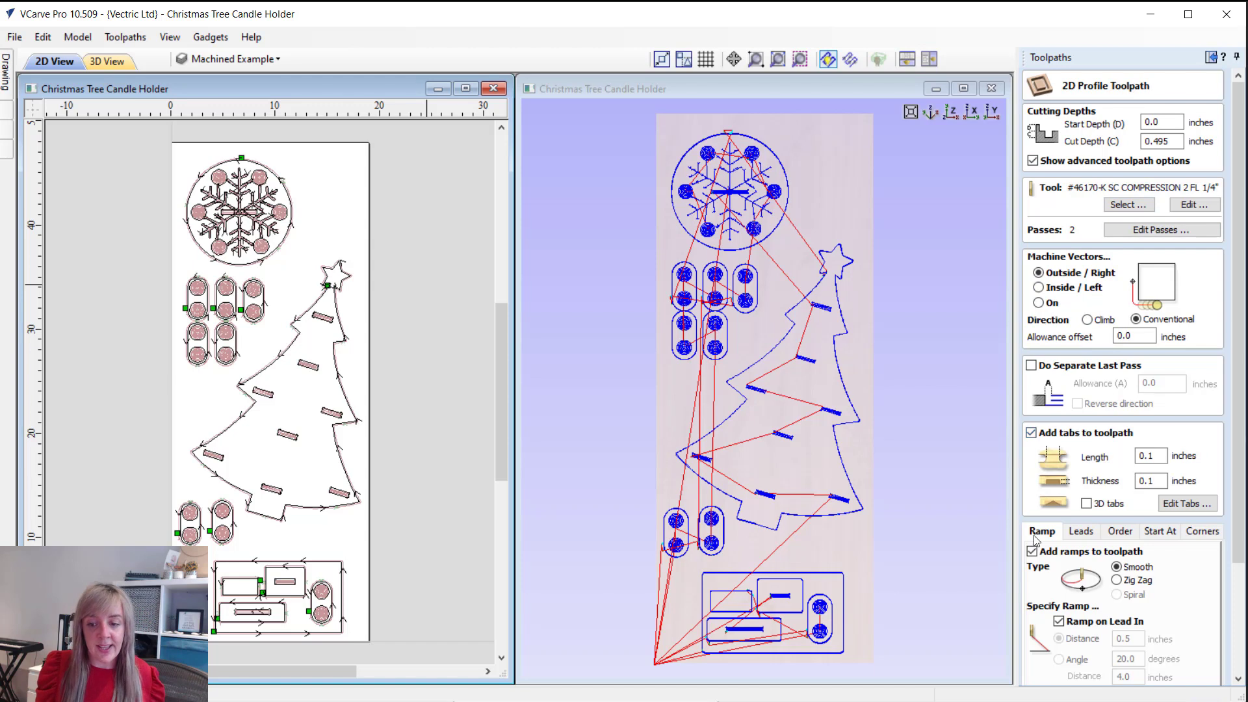
{"action": "left_click", "coordinate": [1081, 533]}
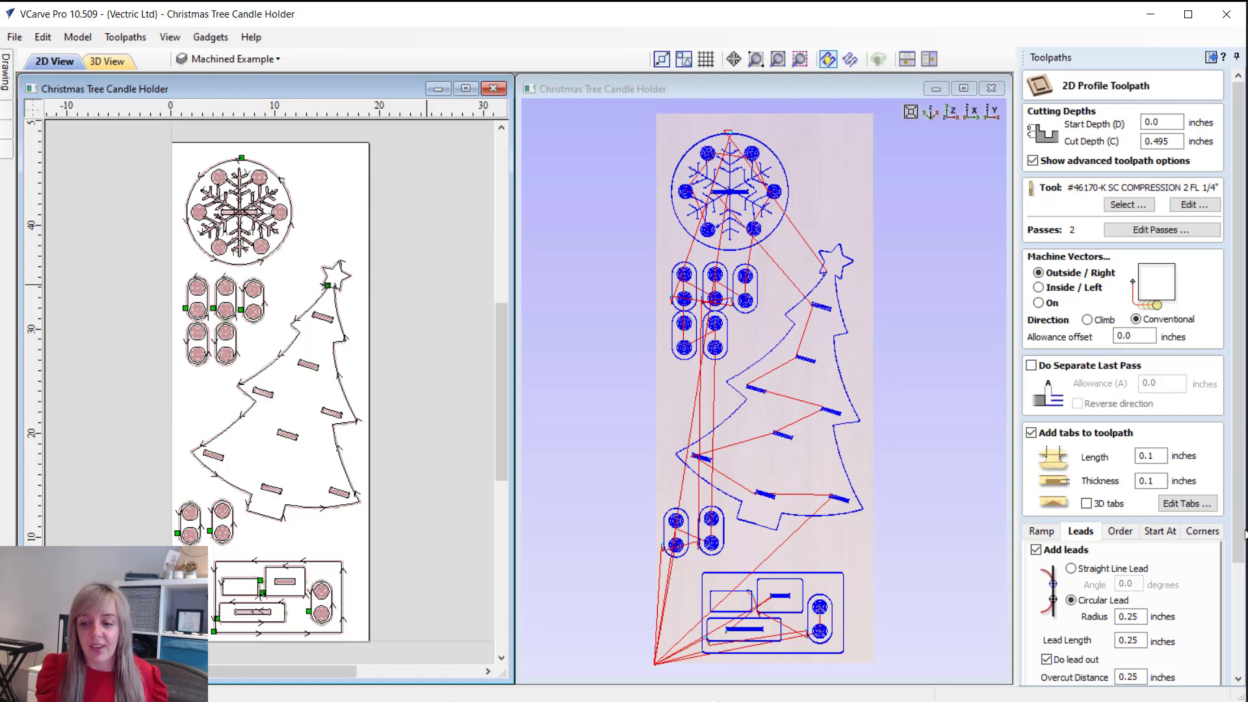
{"action": "scroll", "coordinate": [1242, 539], "scroll_direction": "down", "scroll_amount": 5}
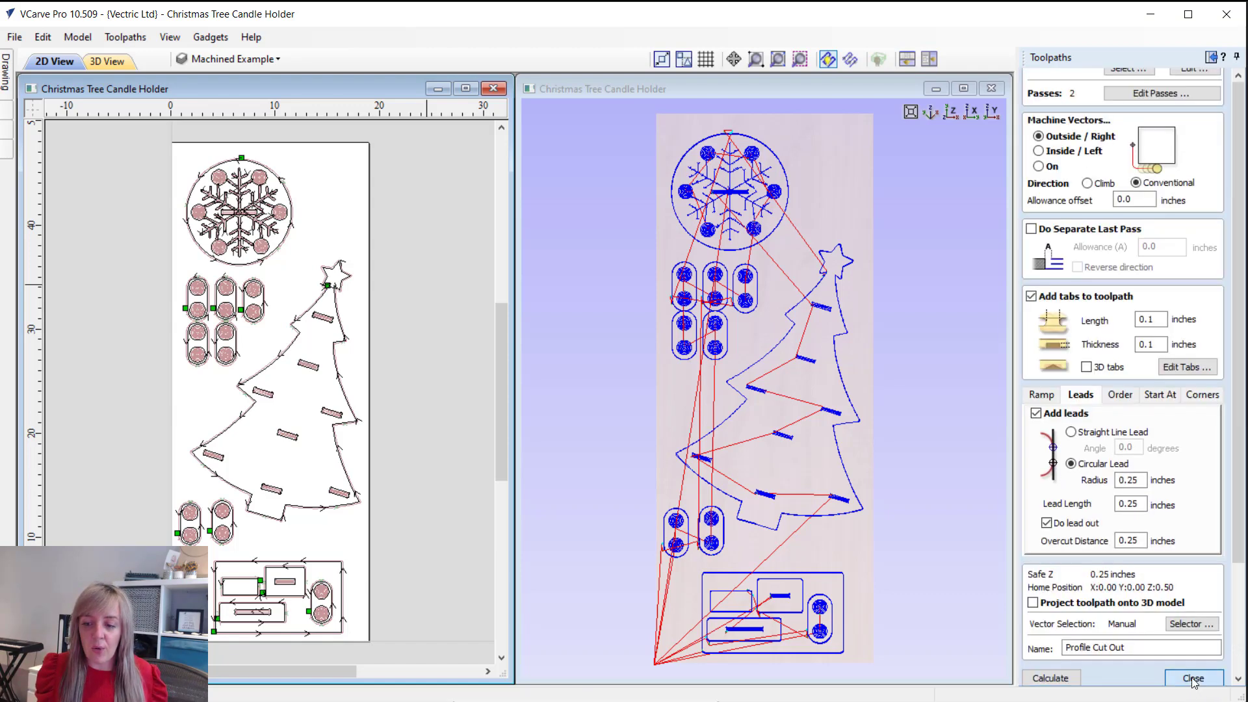
- Run the animated machining preview of all toolpaths on the cherry sheet and inspect the cut parts in 3D
{"action": "left_click", "coordinate": [1053, 677]}
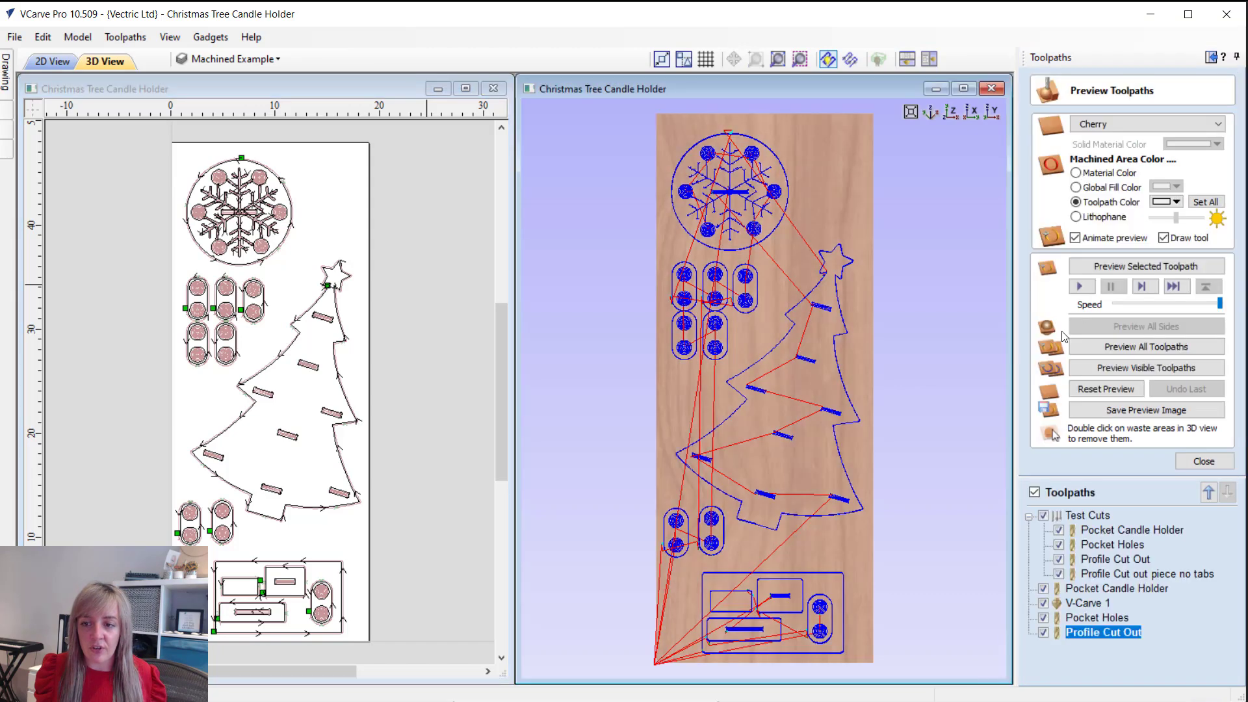
{"action": "left_click", "coordinate": [1145, 346]}
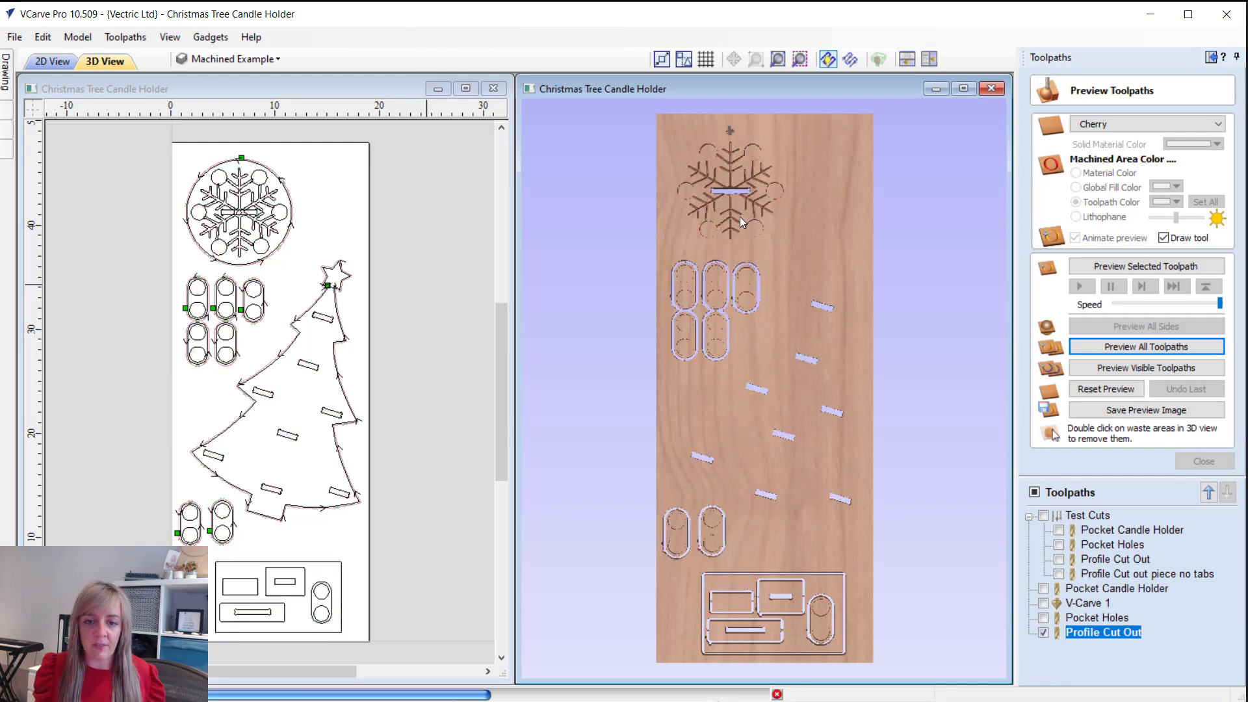
{"action": "left_click_drag", "start_coordinate": [762, 462], "coordinate": [852, 431]}
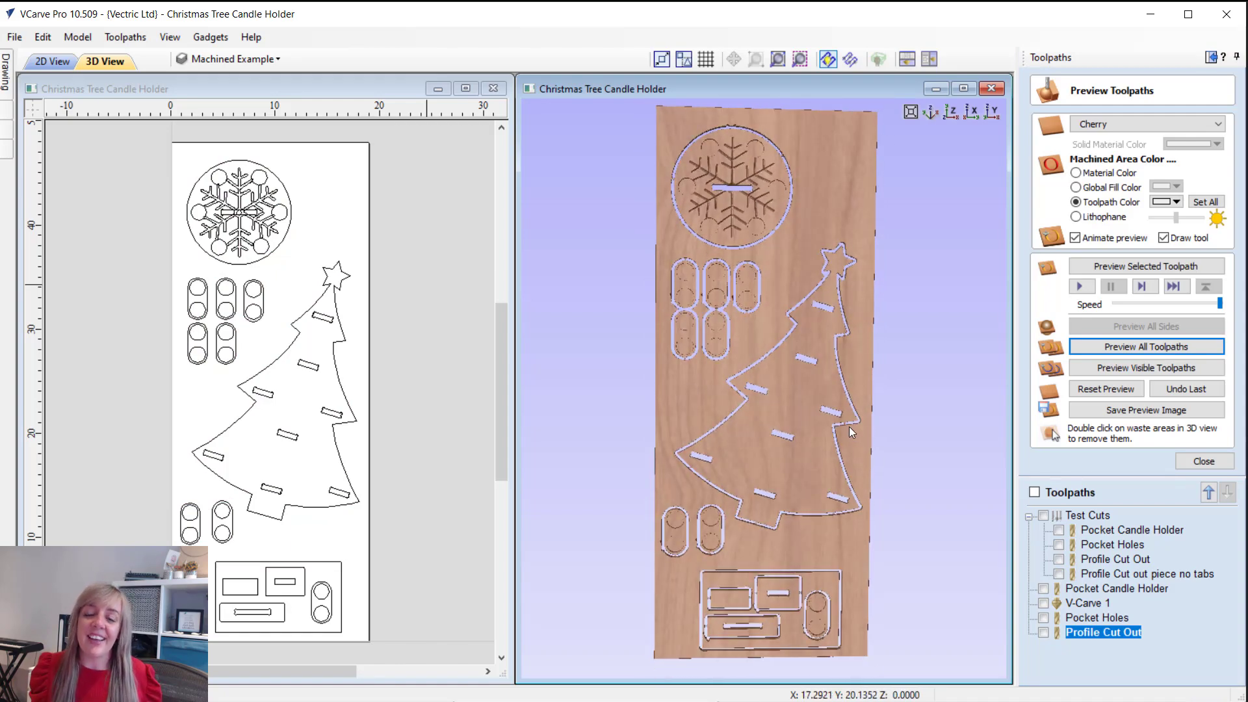